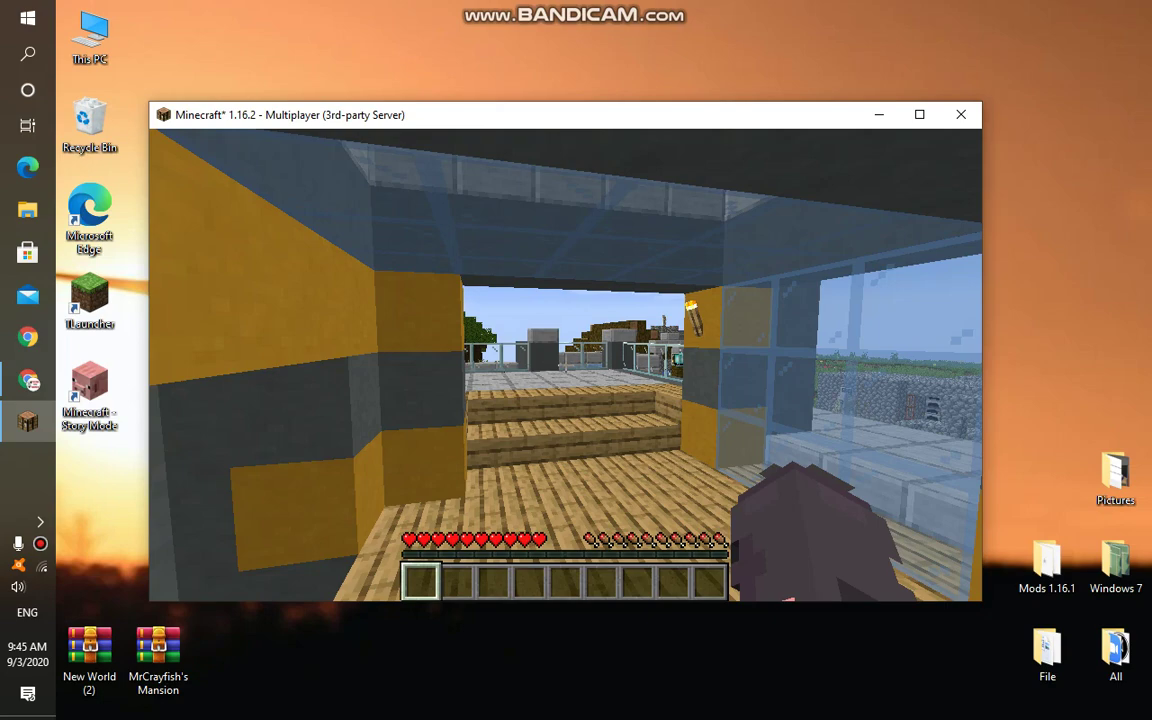
# Switch to the Aternos site in the browser, open the server console, and begin a slash command at its prompt.
pyautogui.hotkey('alt', 'Tab')
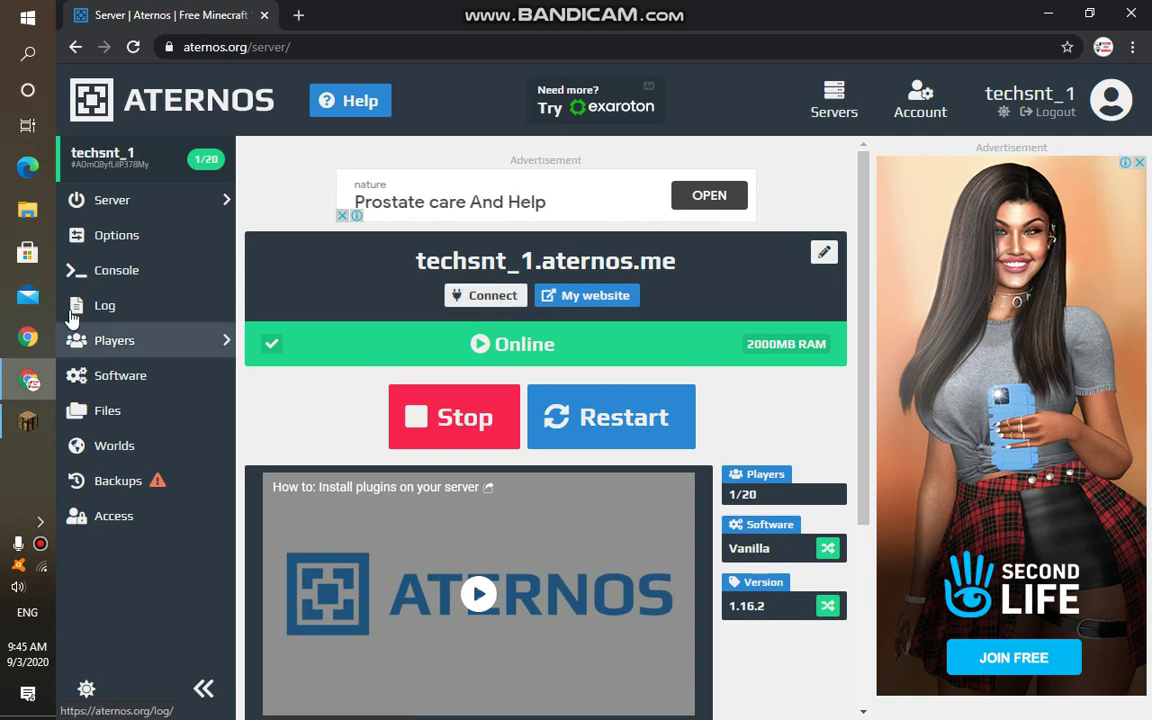
pyautogui.click(108, 272)
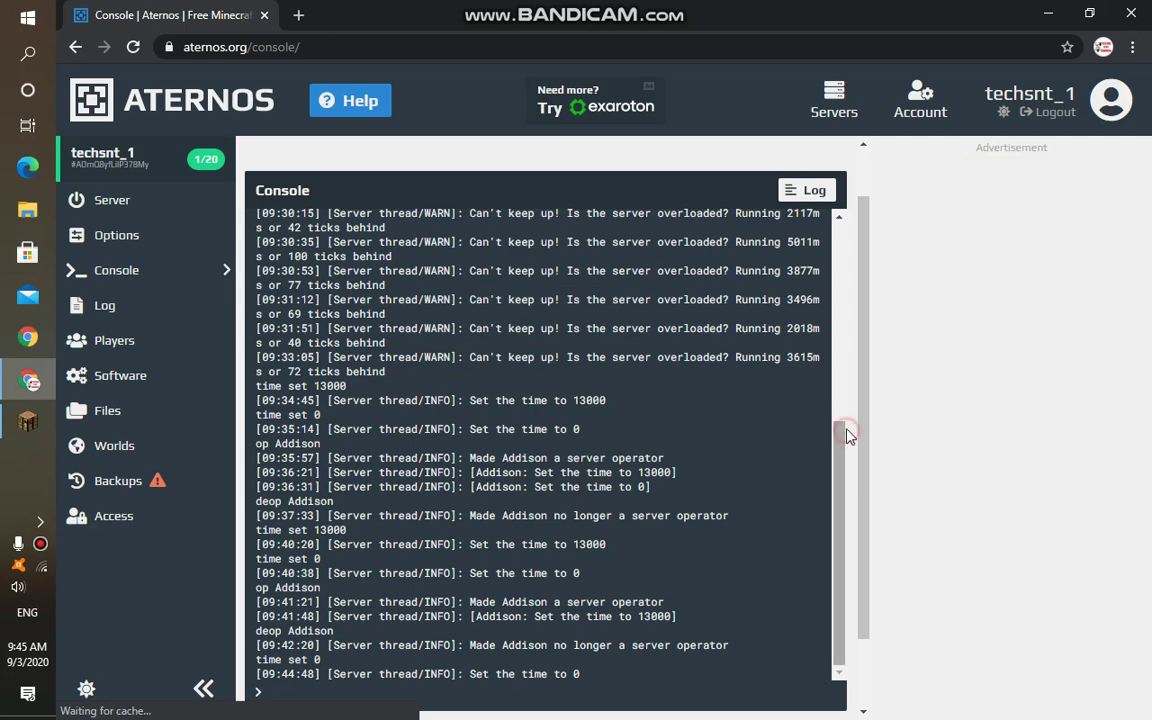
pyautogui.moveTo(848, 427); pyautogui.dragTo(846, 244)
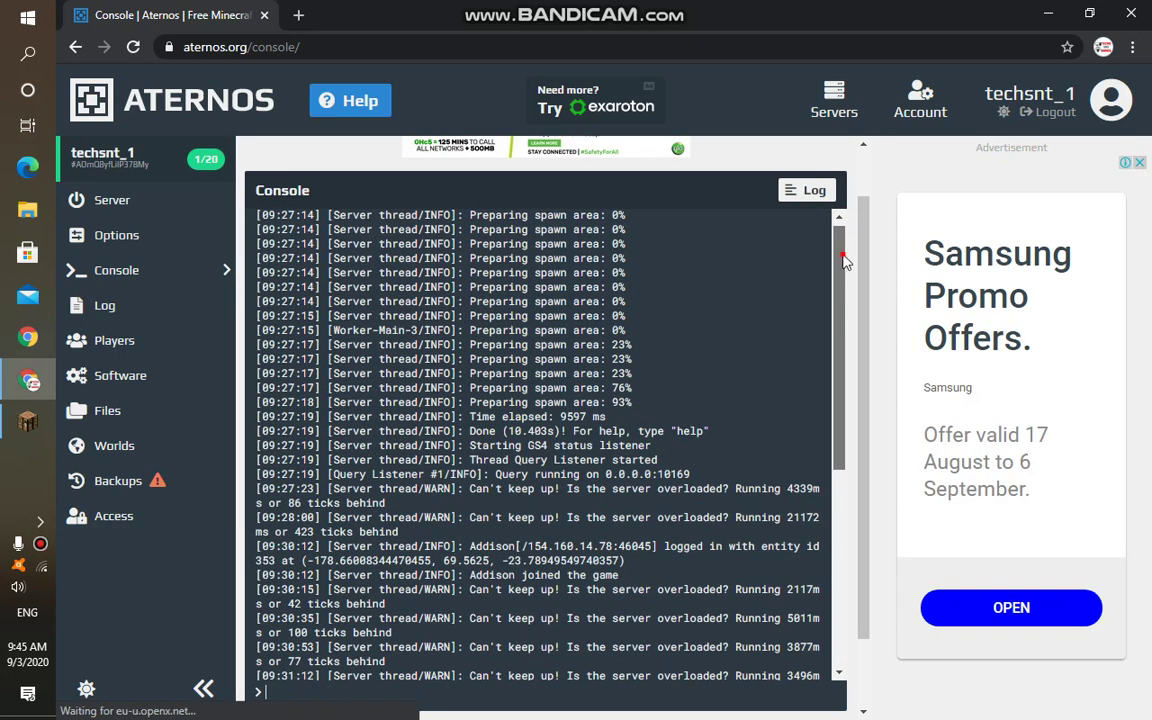
pyautogui.scroll(-2, 838, 535)
pyautogui.scroll(-3, 838, 535)
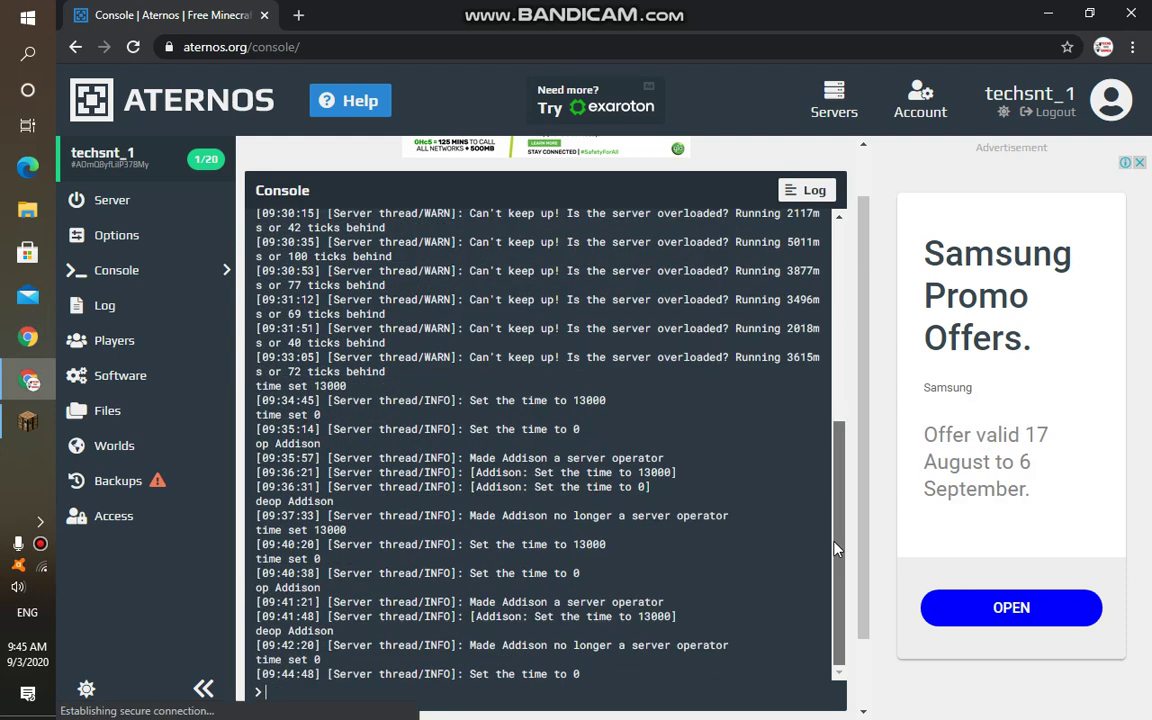
pyautogui.scroll(-2, 673, 597)
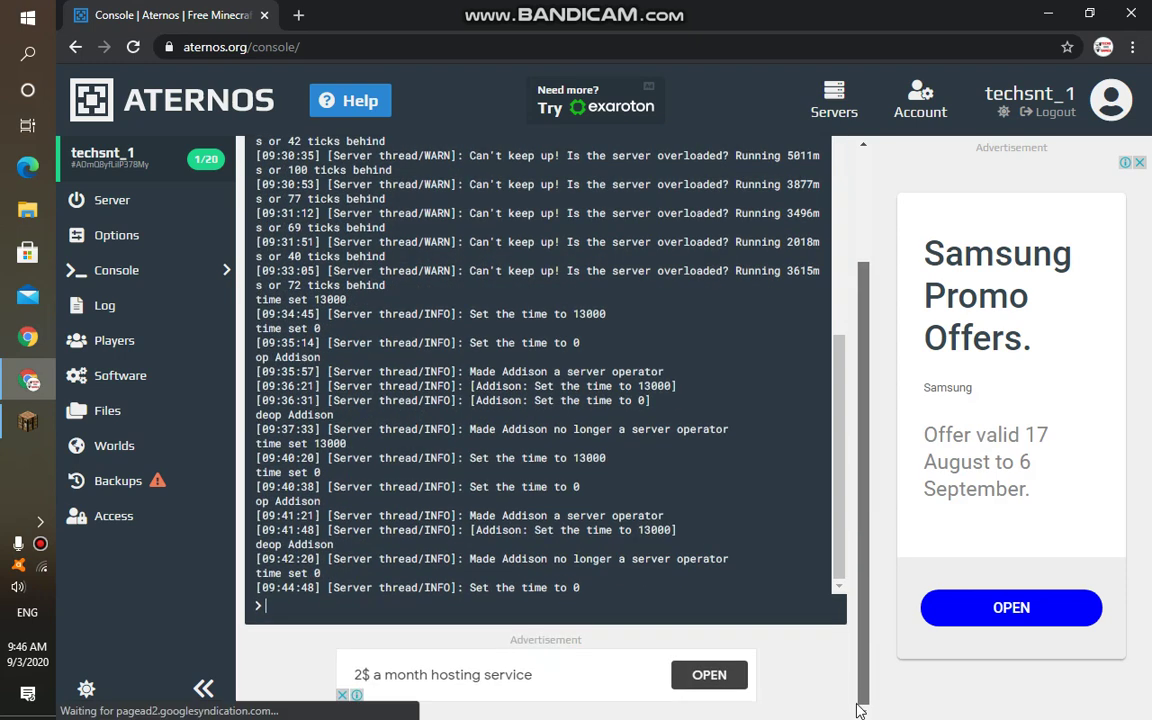
pyautogui.click(290, 612)
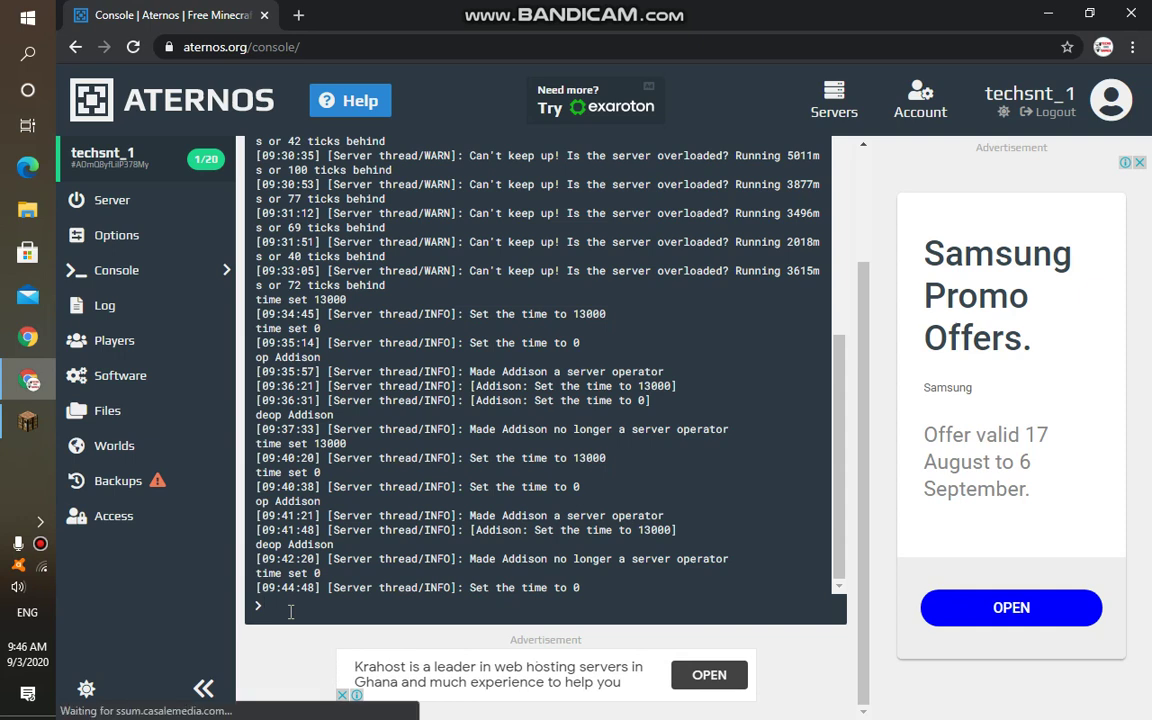
pyautogui.write('/')
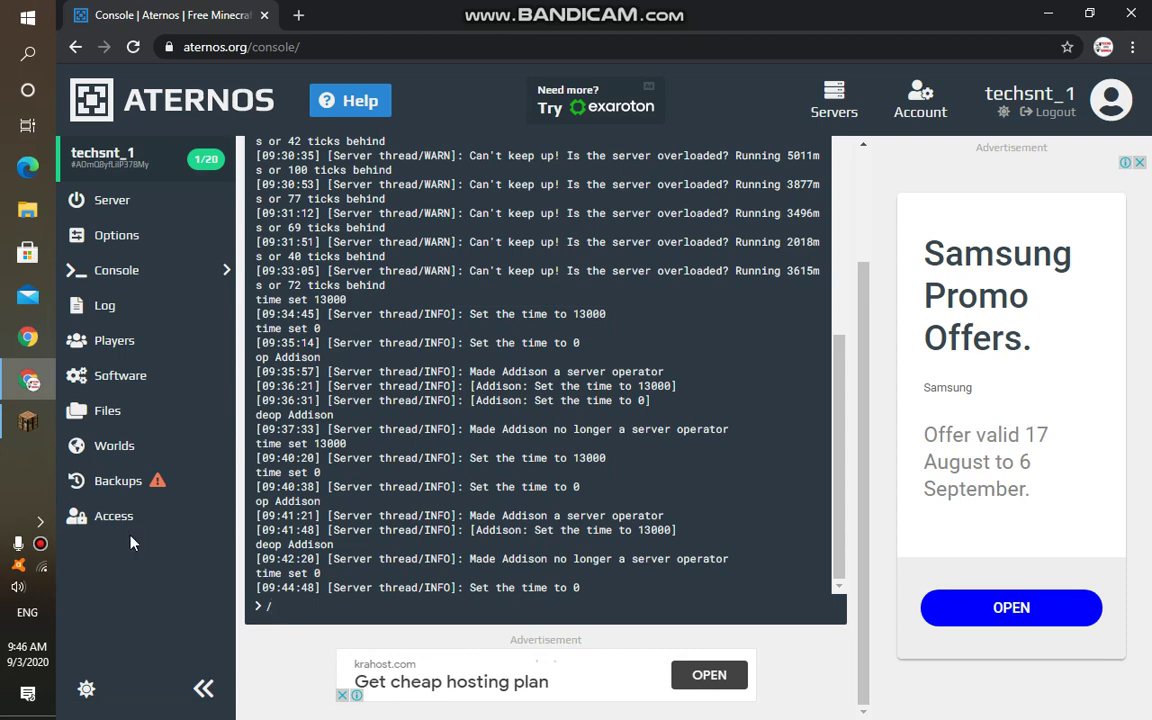
# Switch to Minecraft and try to change the world time from the game chat with /time set night.
pyautogui.click(27, 421)
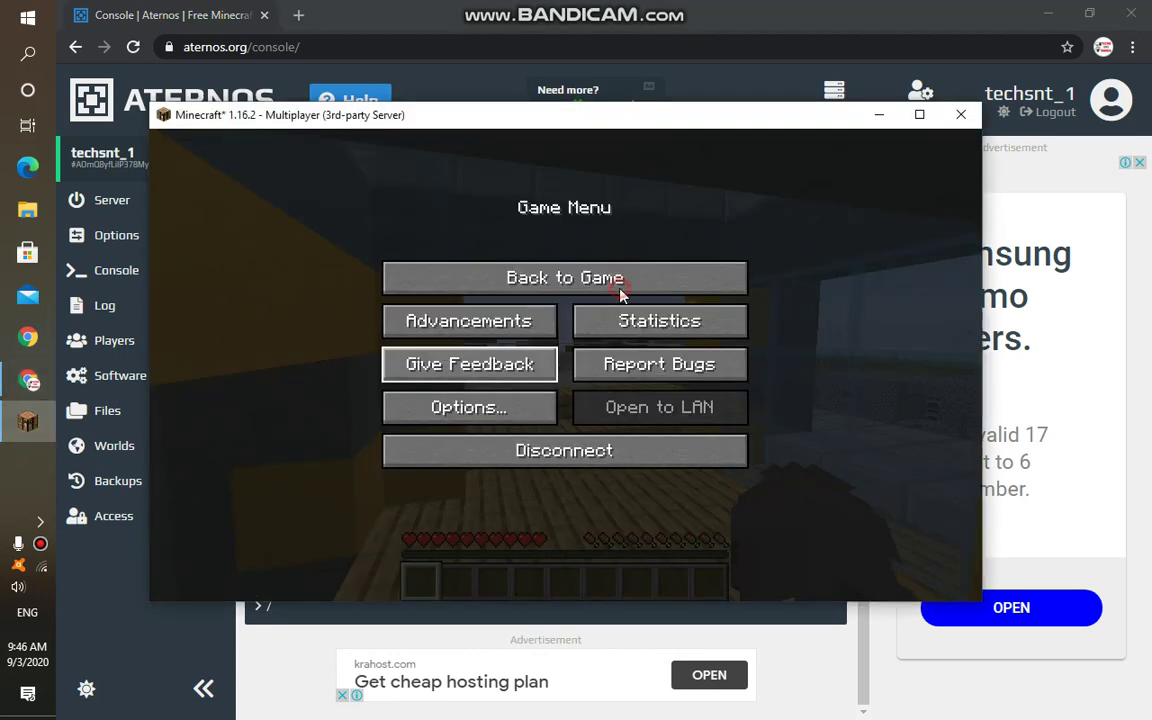
pyautogui.press('Escape')
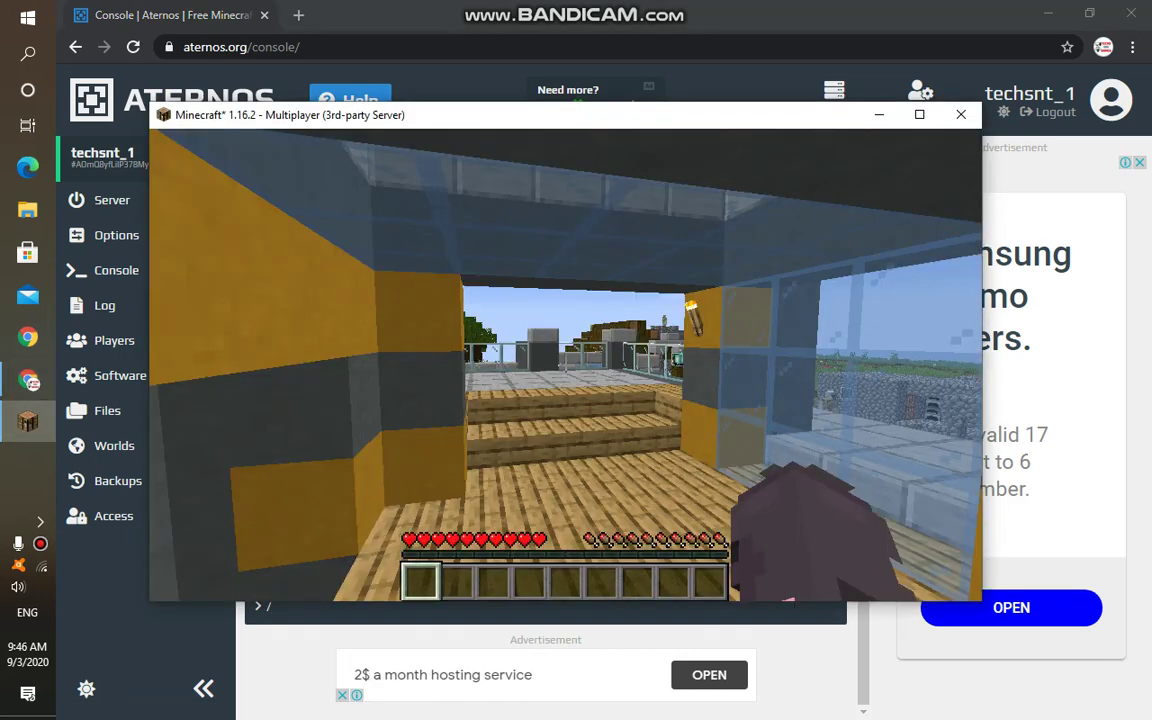
pyautogui.press('/')
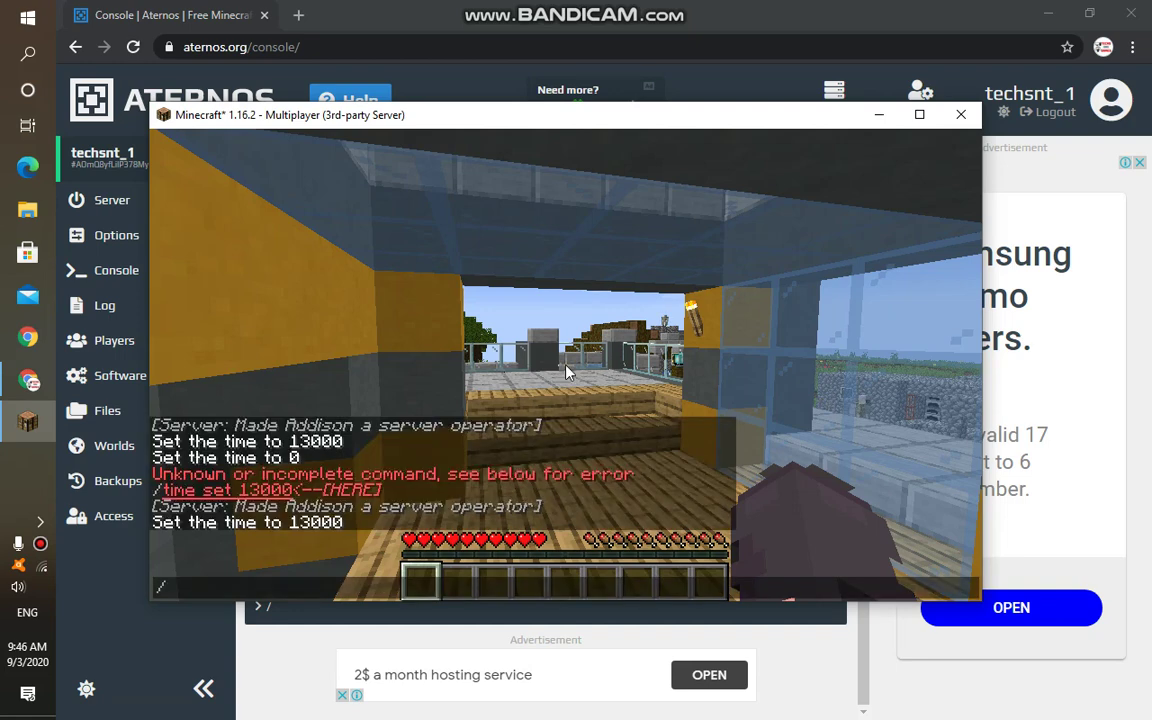
pyautogui.write('time ')
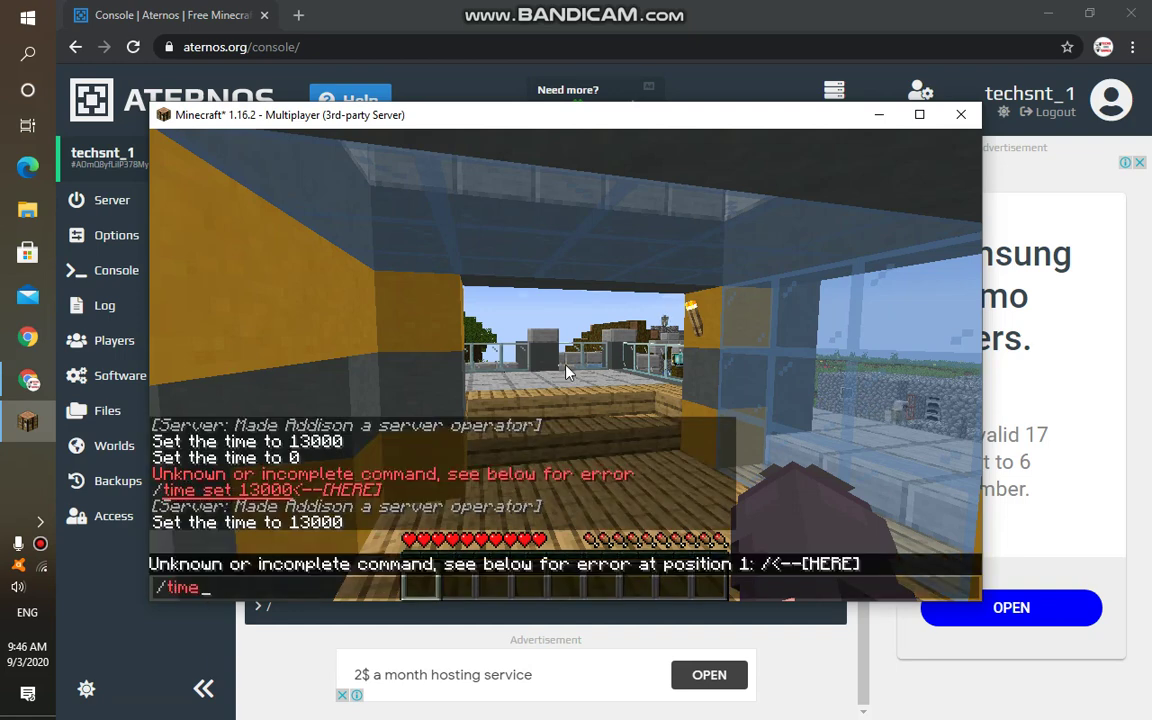
pyautogui.write('set ')
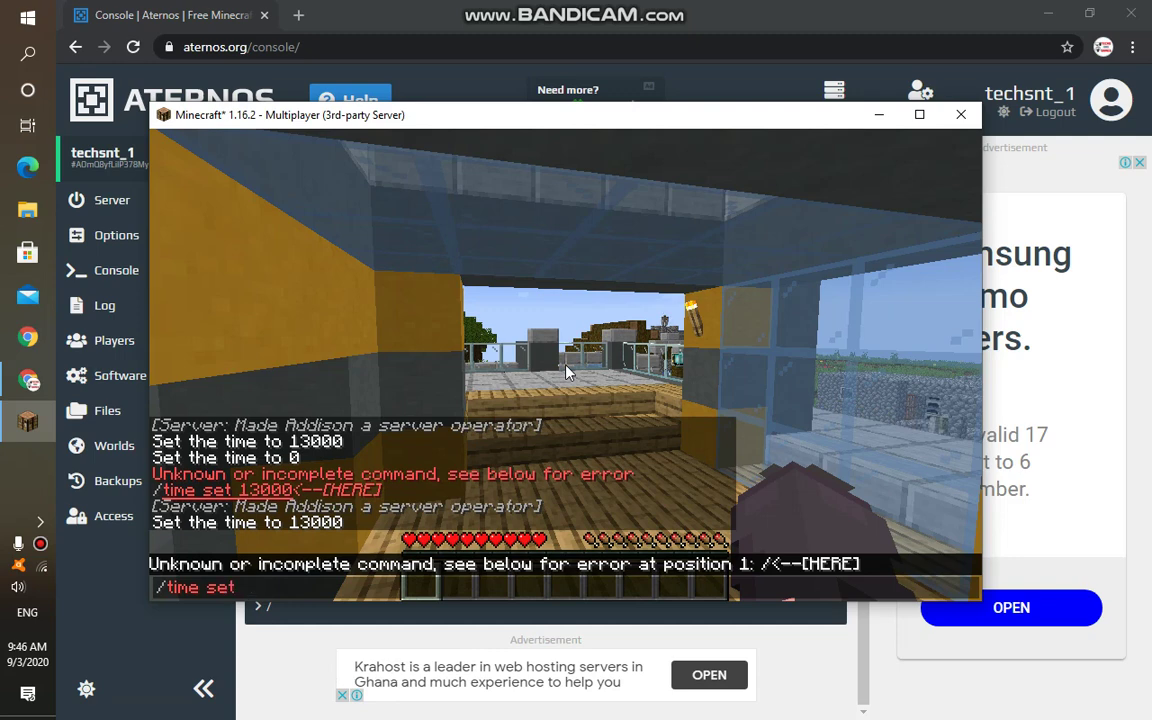
pyautogui.write('night')
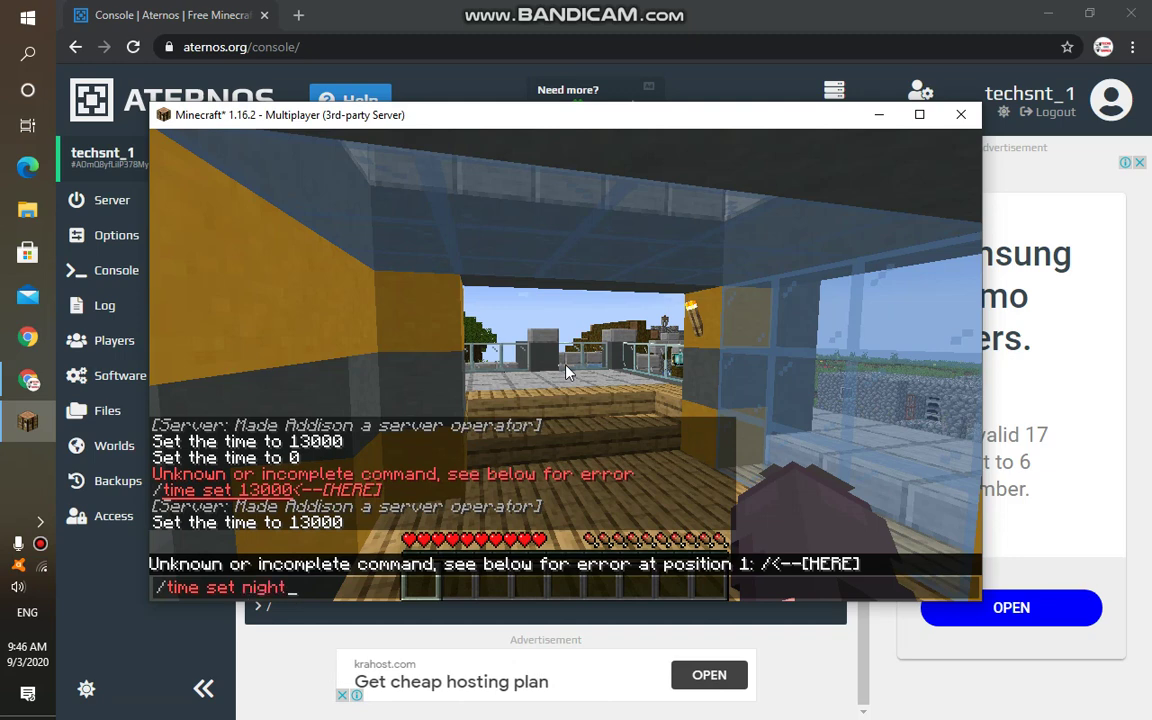
pyautogui.press('Return')
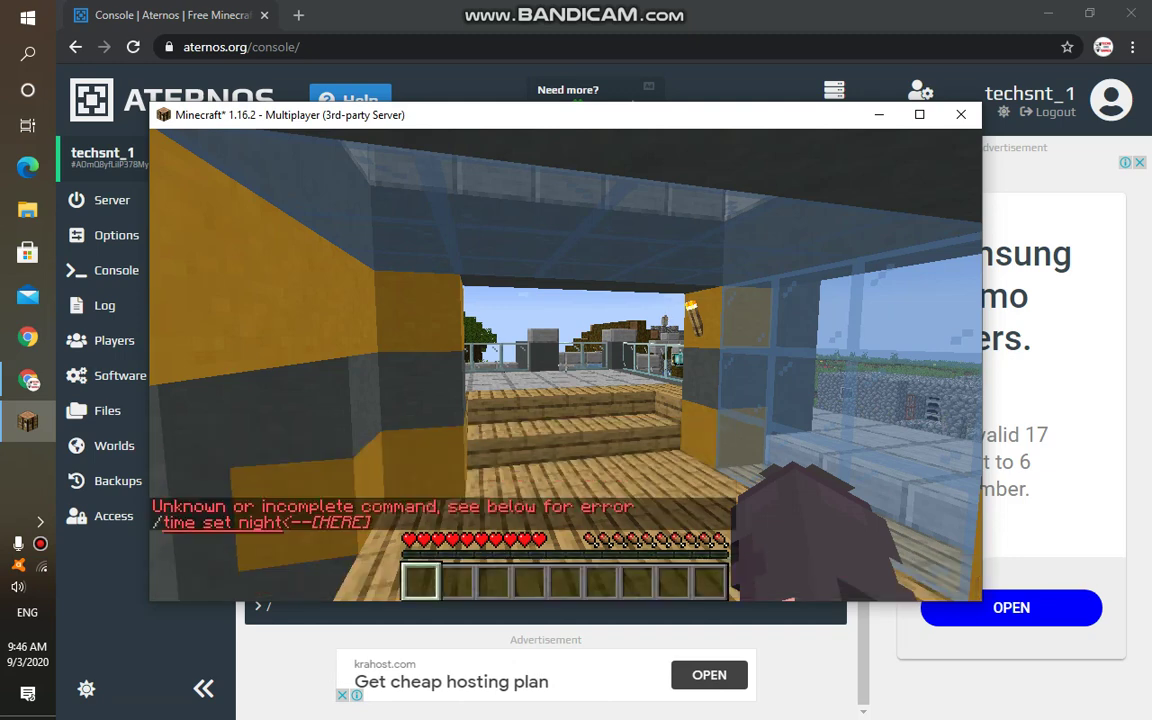
# Return to the Aternos console, run /time set night there, and check the world in Minecraft.
pyautogui.press('Escape')
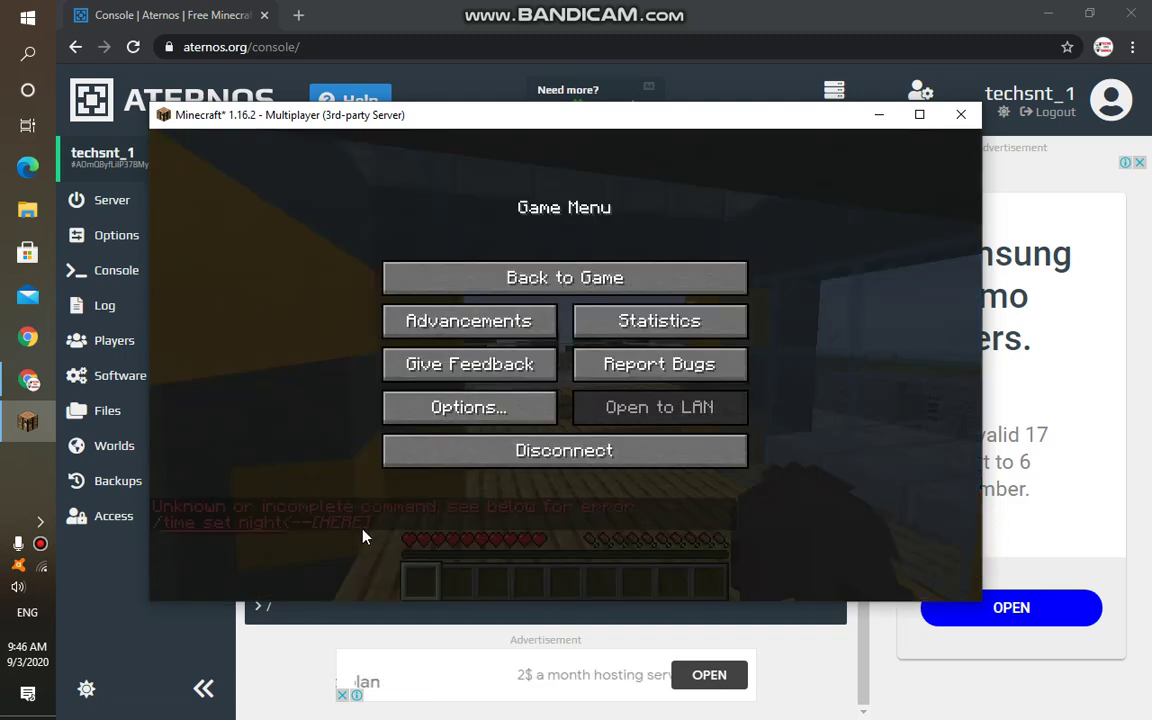
pyautogui.click(85, 556)
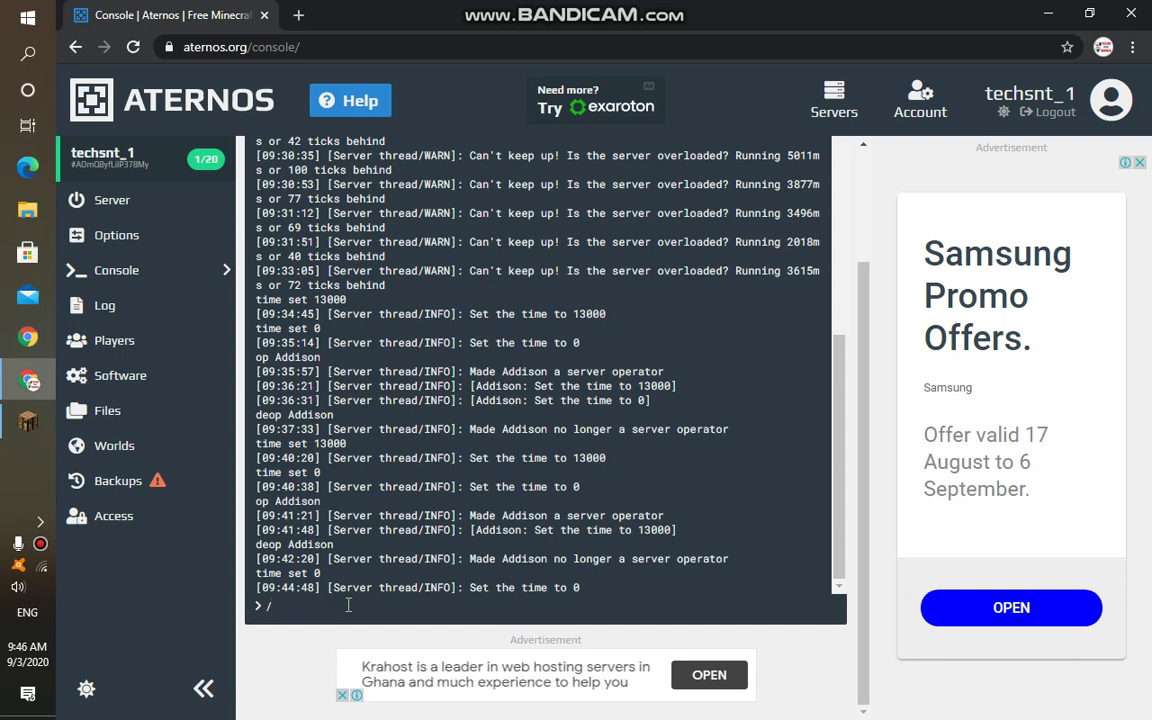
pyautogui.write('time set ')
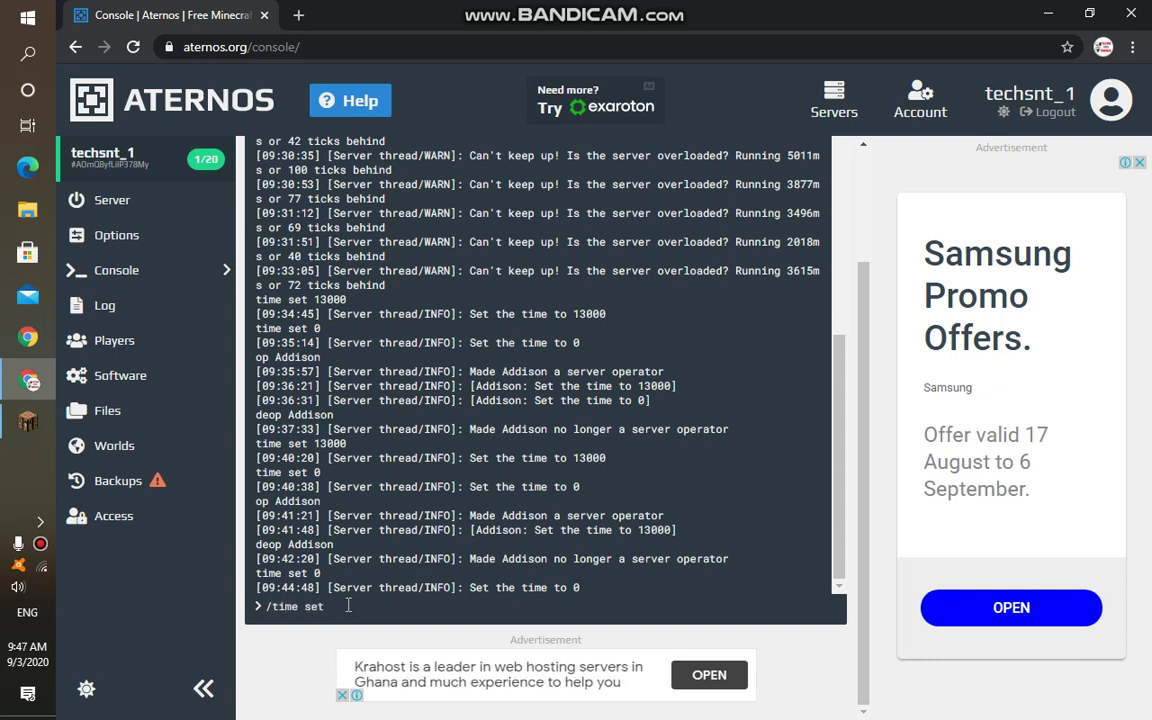
pyautogui.write('night')
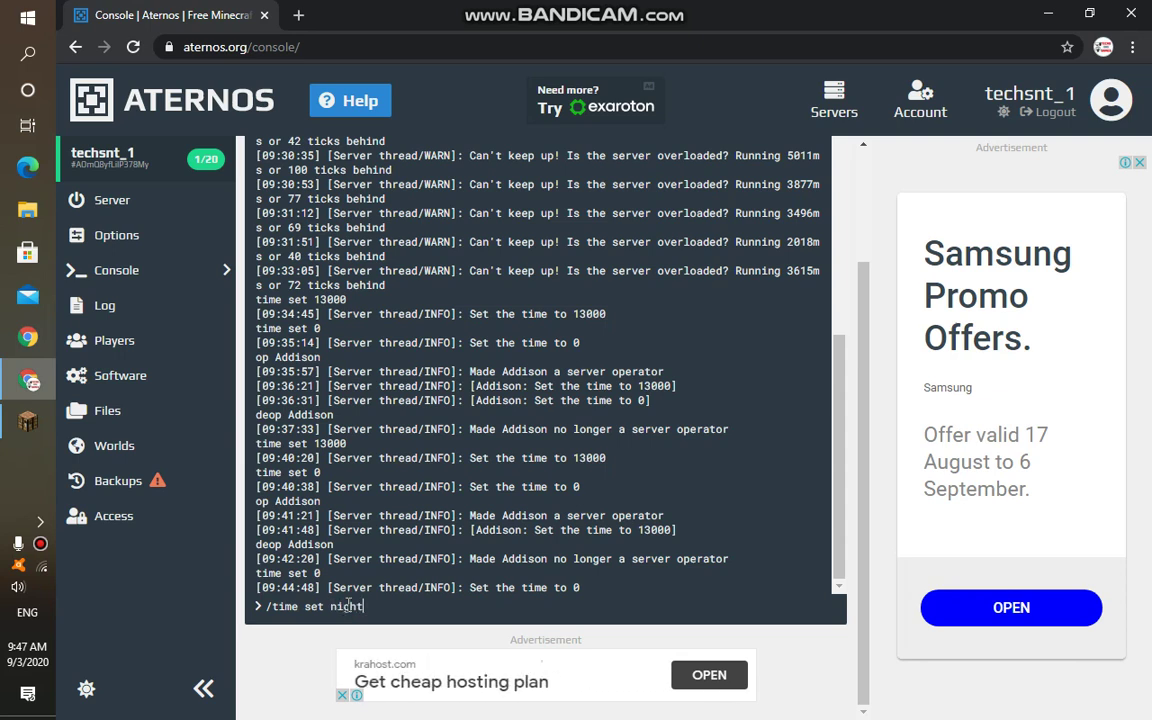
pyautogui.press('Return')
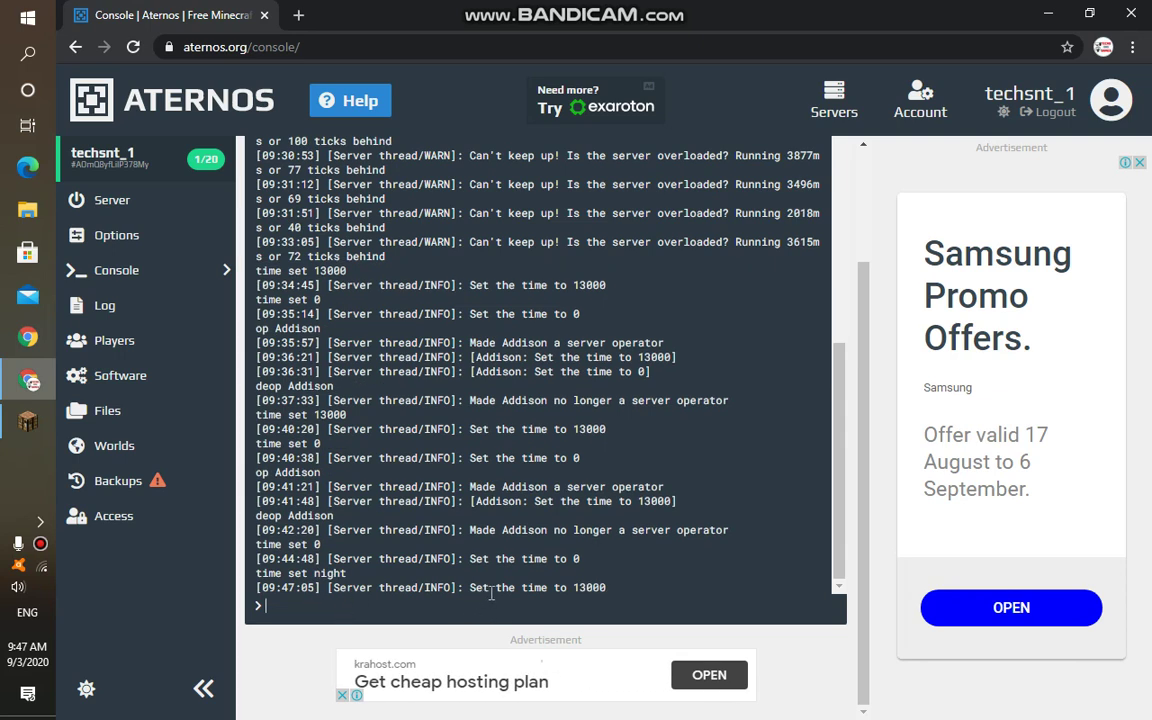
pyautogui.click(27, 421)
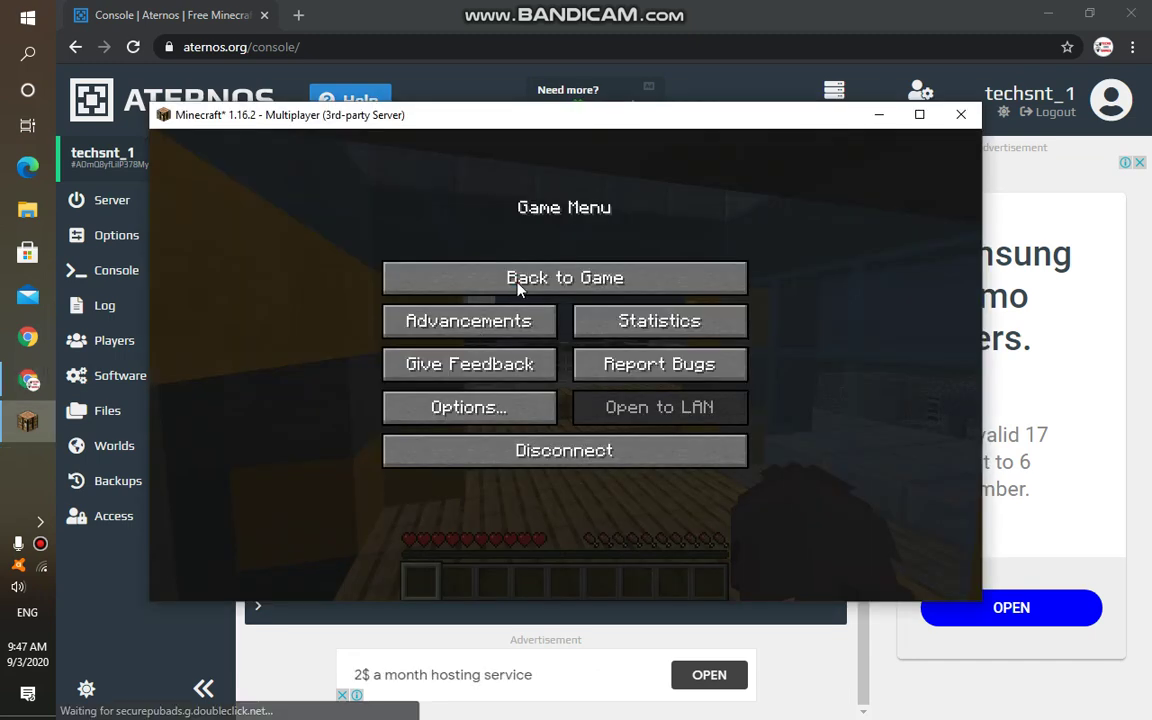
pyautogui.press('Escape')
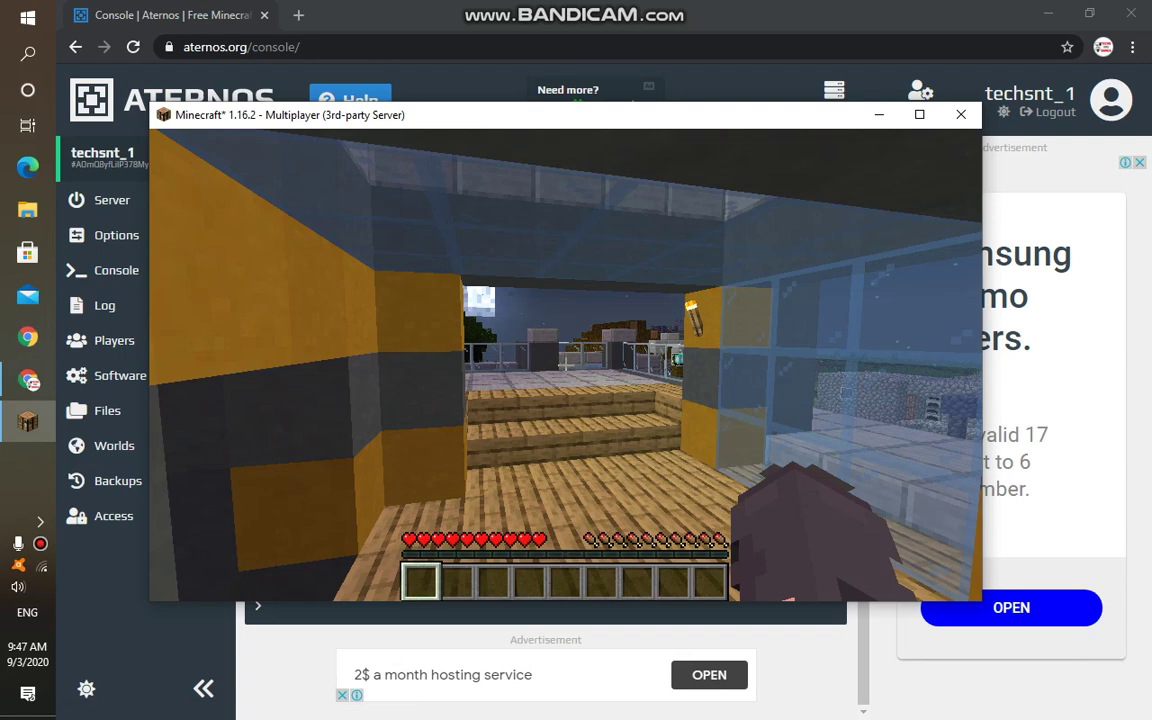
# Return to the Aternos console, run /time set 0, and view the world in Minecraft.
pyautogui.click(75, 552)
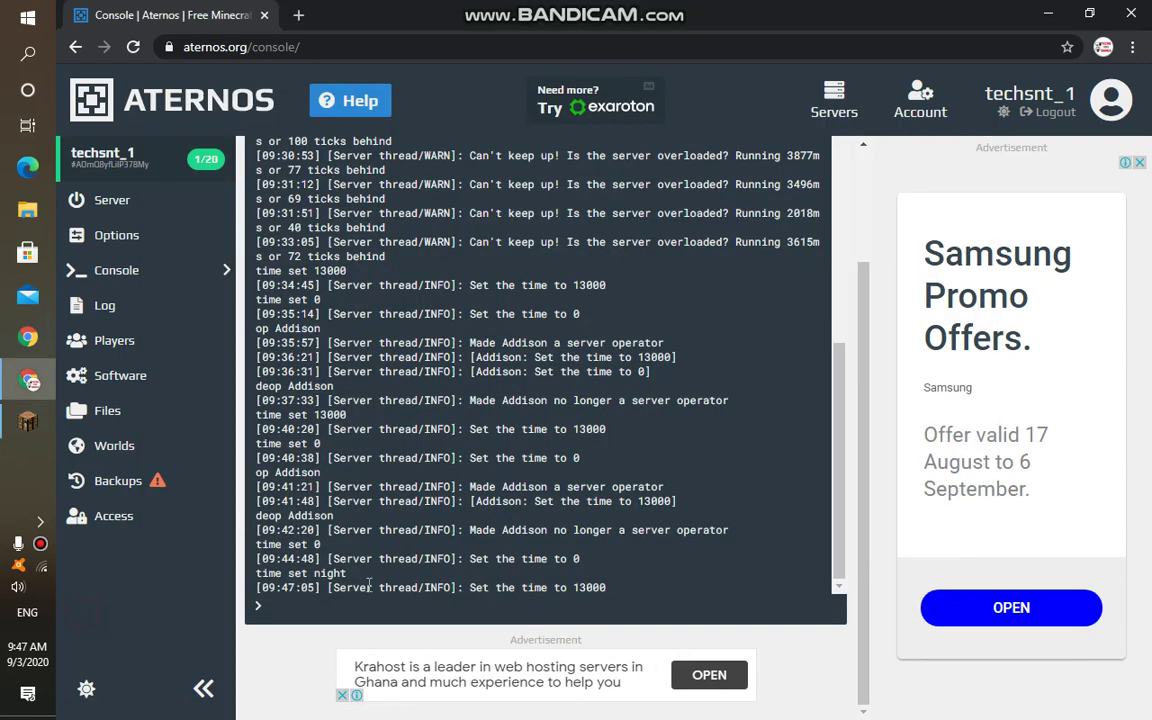
pyautogui.click(378, 607)
pyautogui.write('/time set 0')
pyautogui.press('Return')
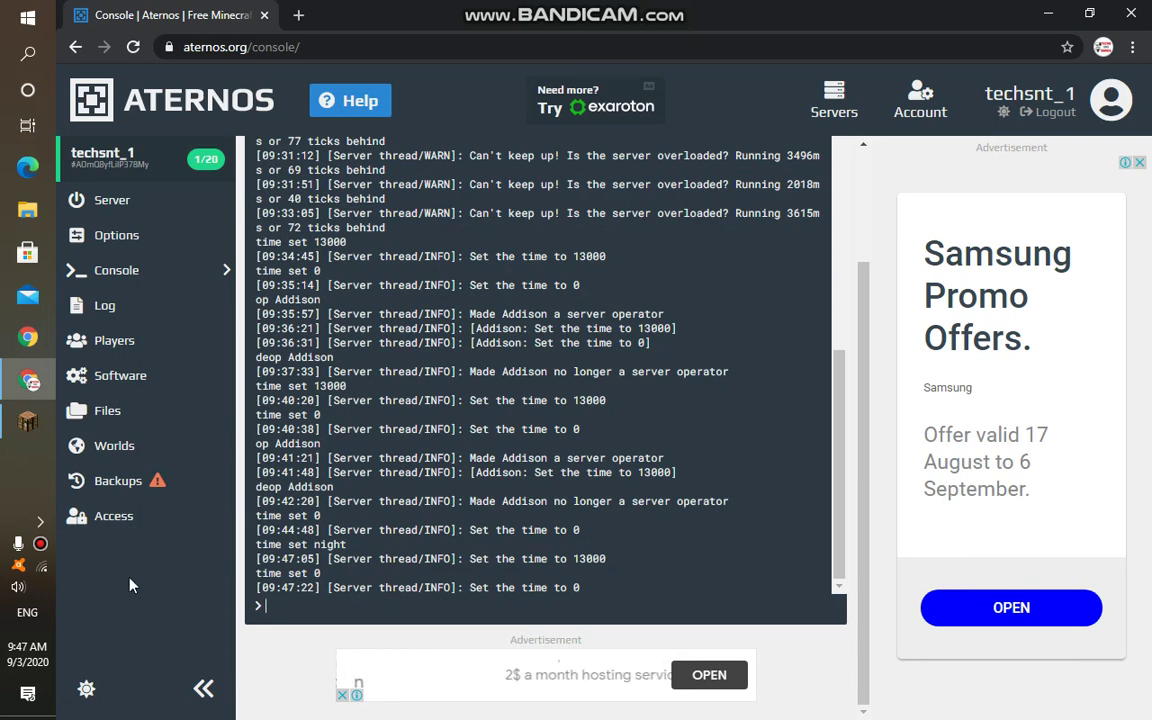
pyautogui.click(28, 421)
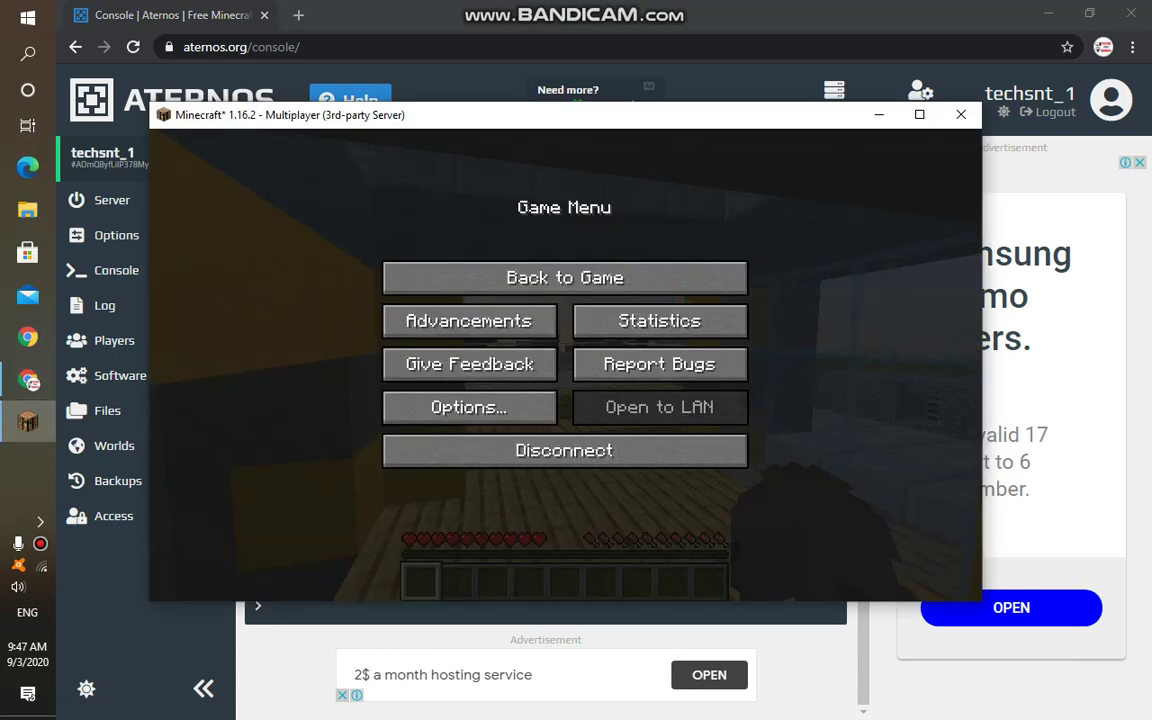
pyautogui.click(564, 277)
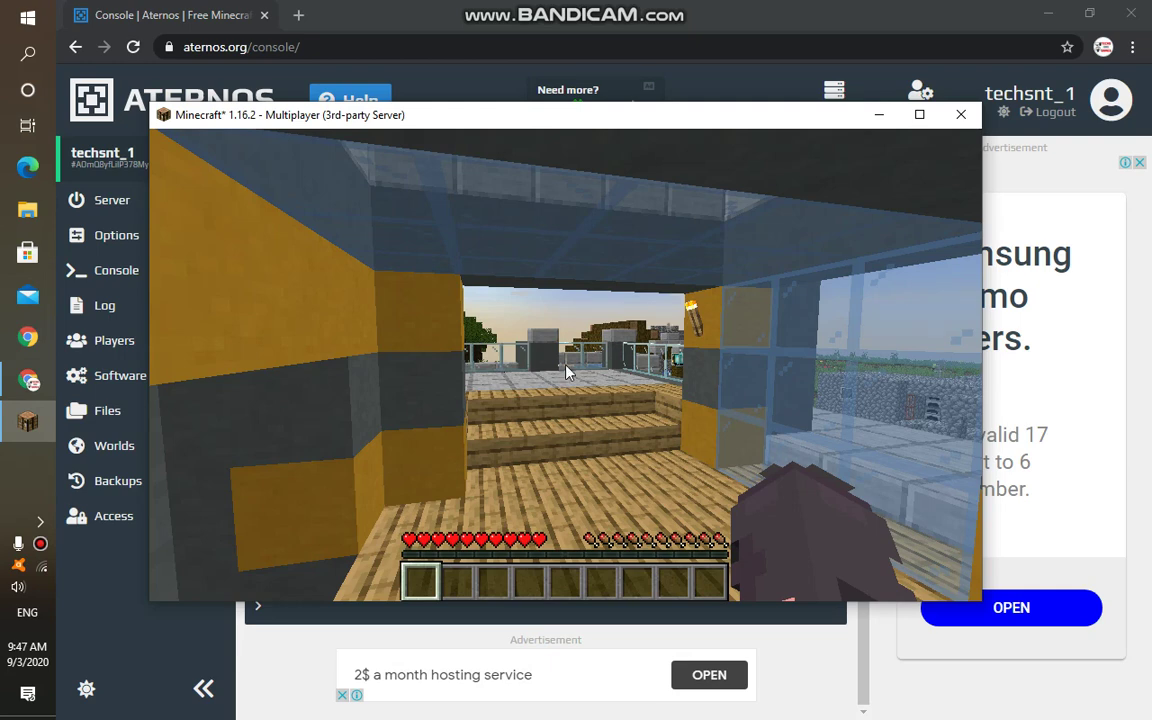
# Go back to the Aternos console and grant the player operator rights with the /op command followed by the player's name.
pyautogui.press('Escape')
pyautogui.click(180, 620)
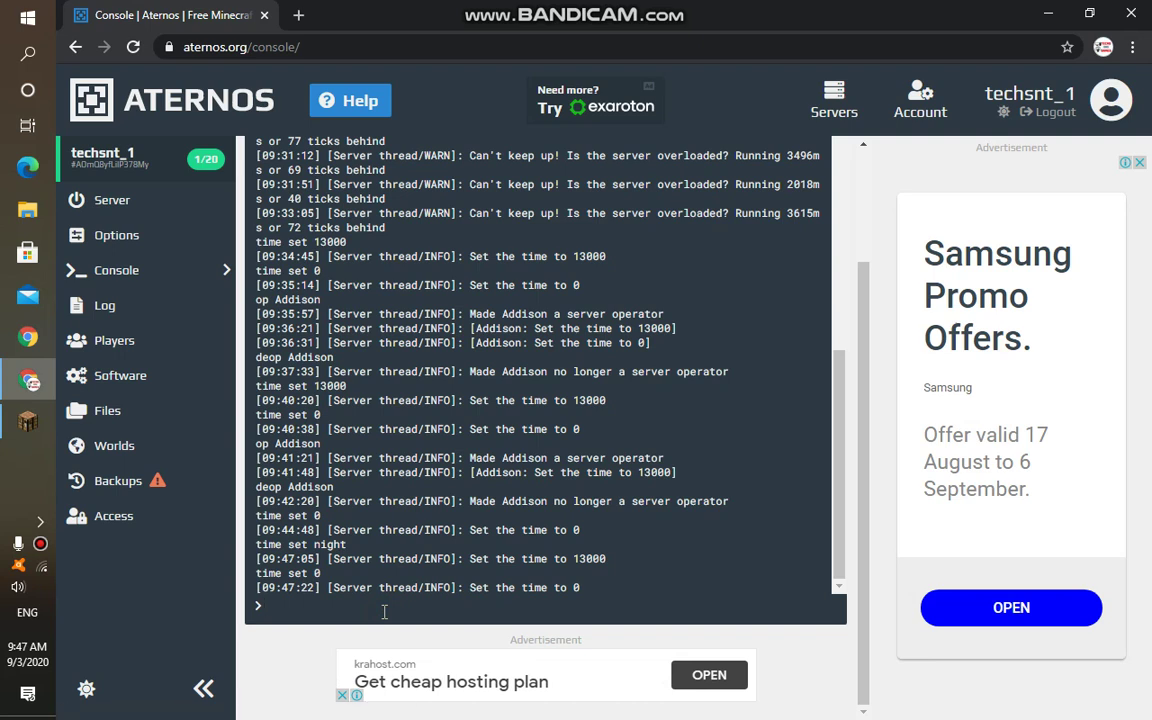
pyautogui.write('/')
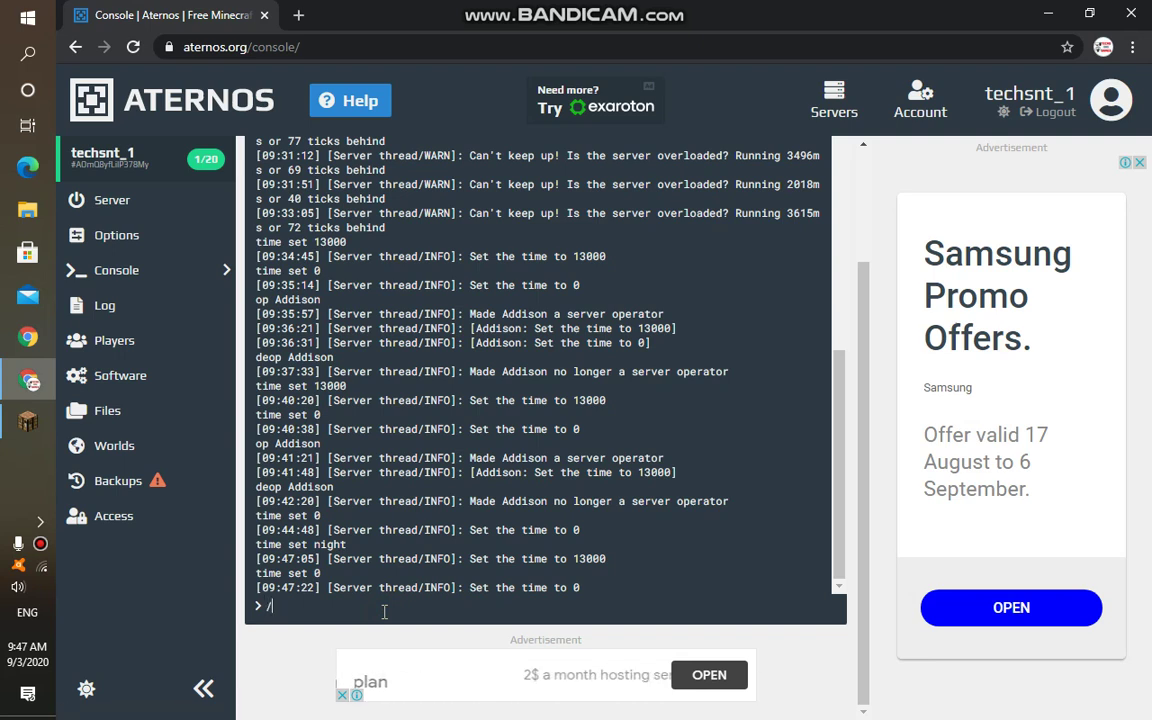
pyautogui.write('op')
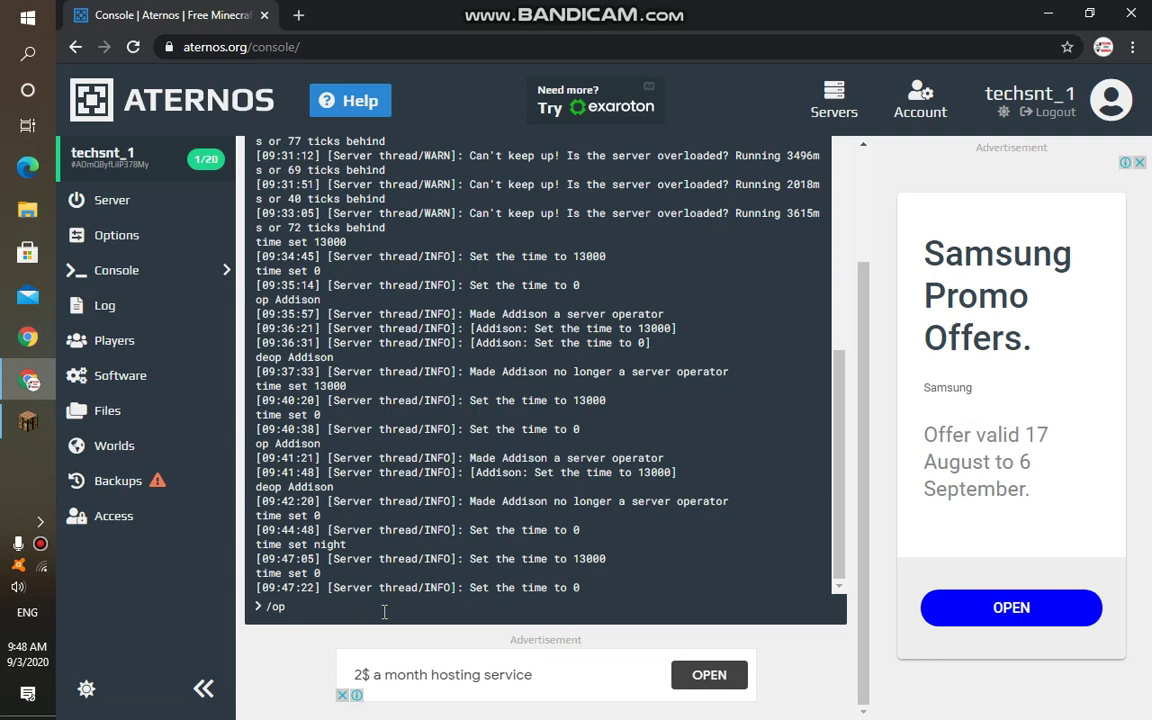
pyautogui.write(' Addison')
pyautogui.press('Return')
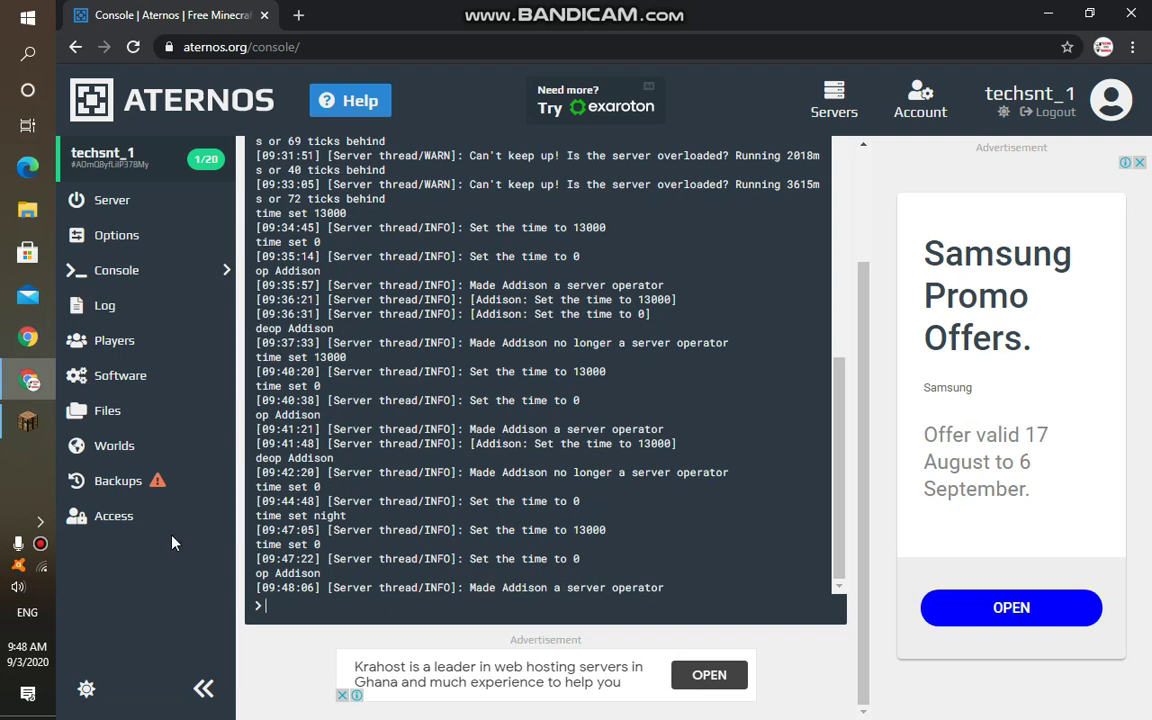
# Switch to Minecraft, resume the game, and run /time set night from the game chat.
pyautogui.click(22, 426)
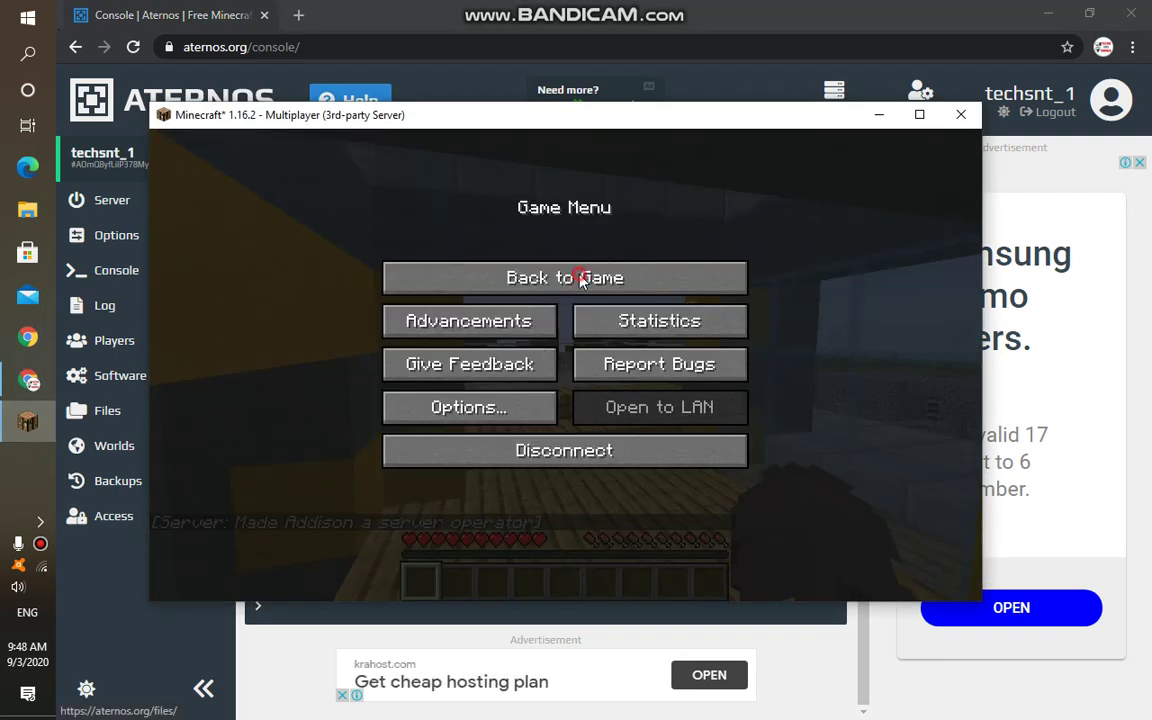
pyautogui.press('Escape')
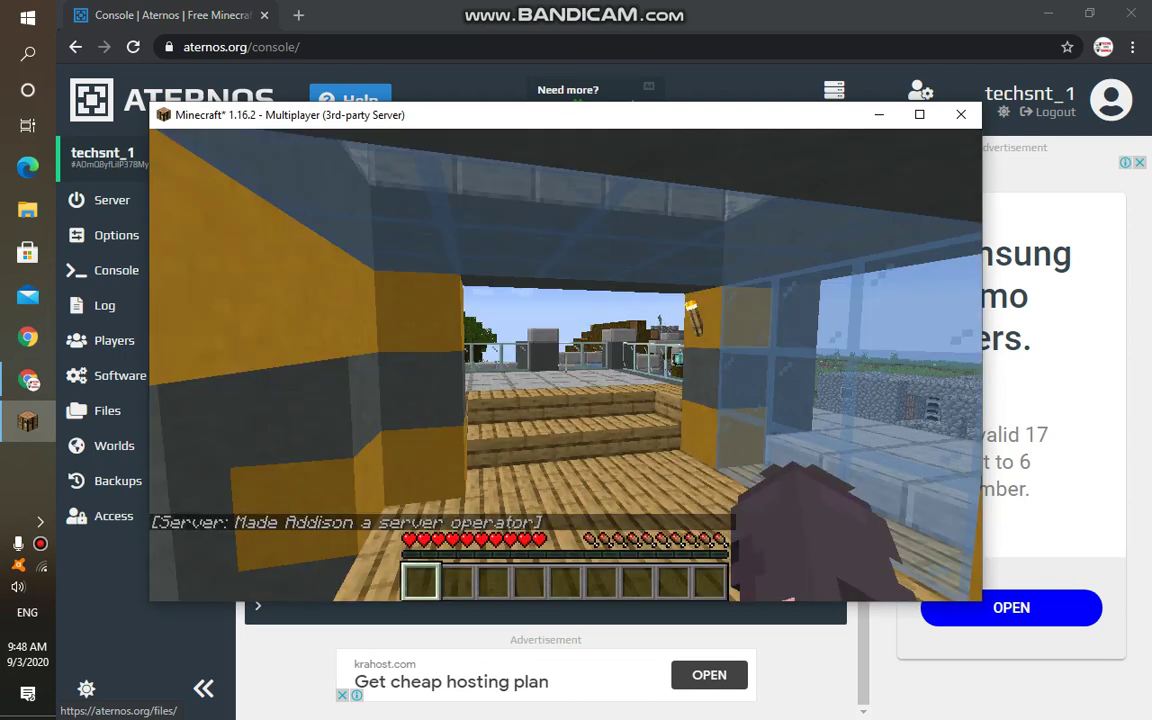
pyautogui.press('/')
pyautogui.write('time set night')
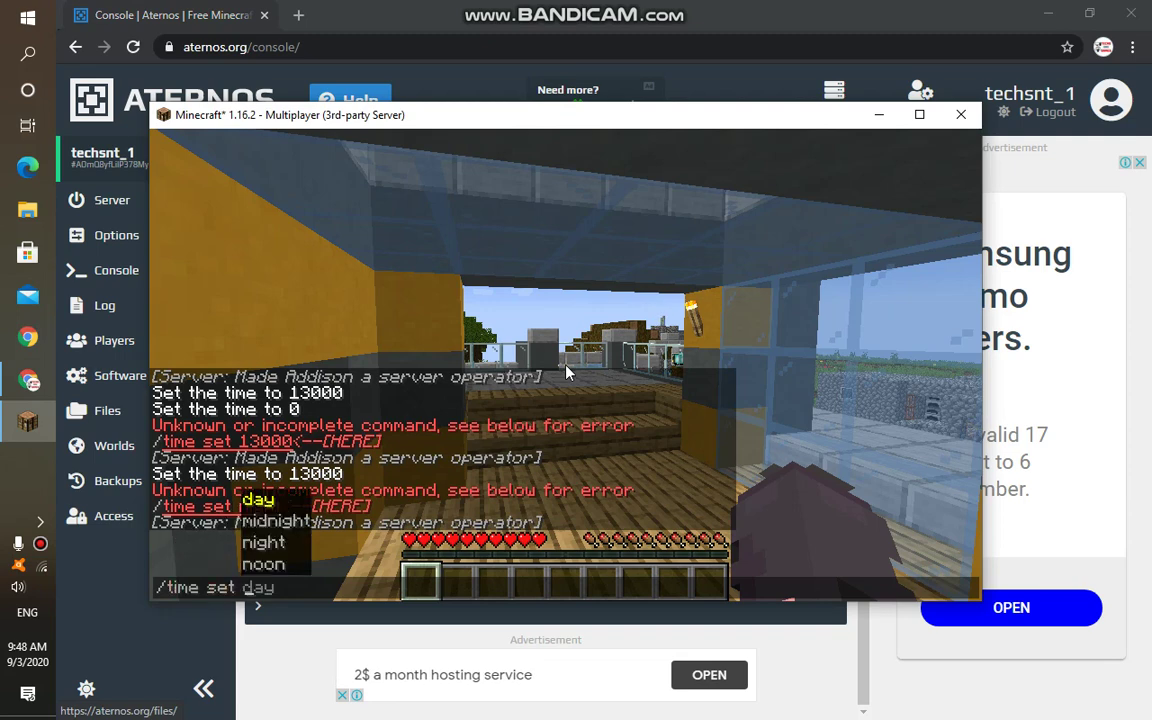
pyautogui.press('Return')
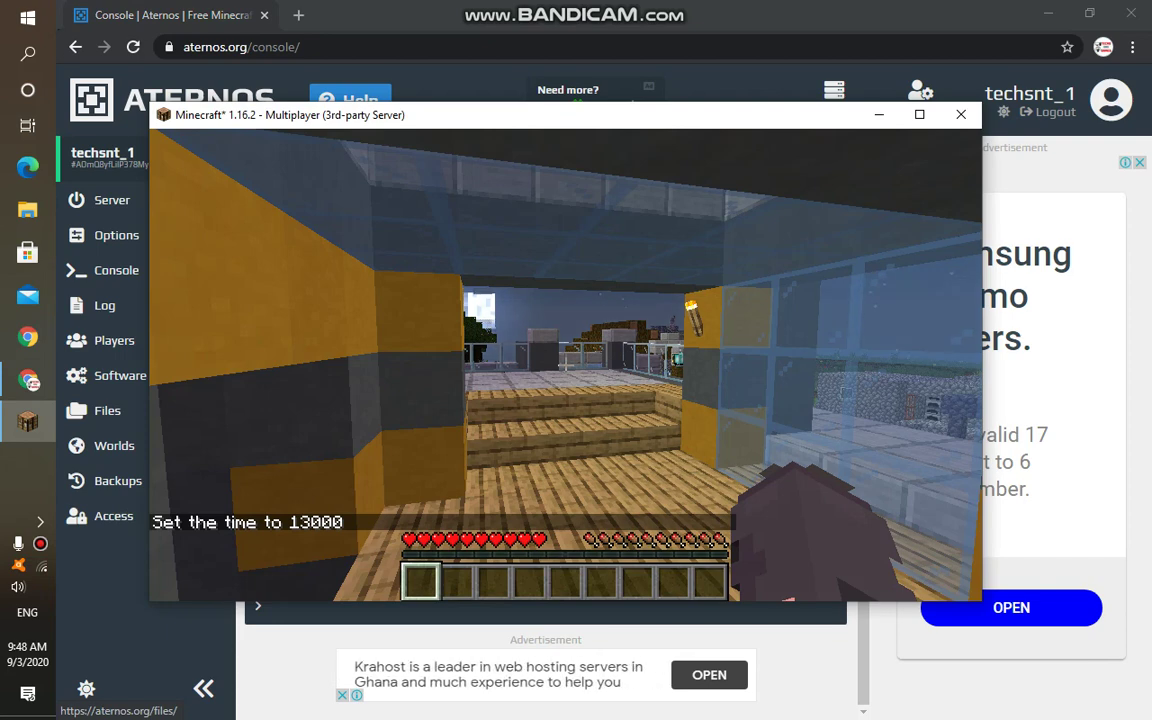
# Run /time set 0 from the game chat to reset the world time.
pyautogui.press('/')
pyautogui.write('time set 0')
pyautogui.press('Return')
pyautogui.press('/')
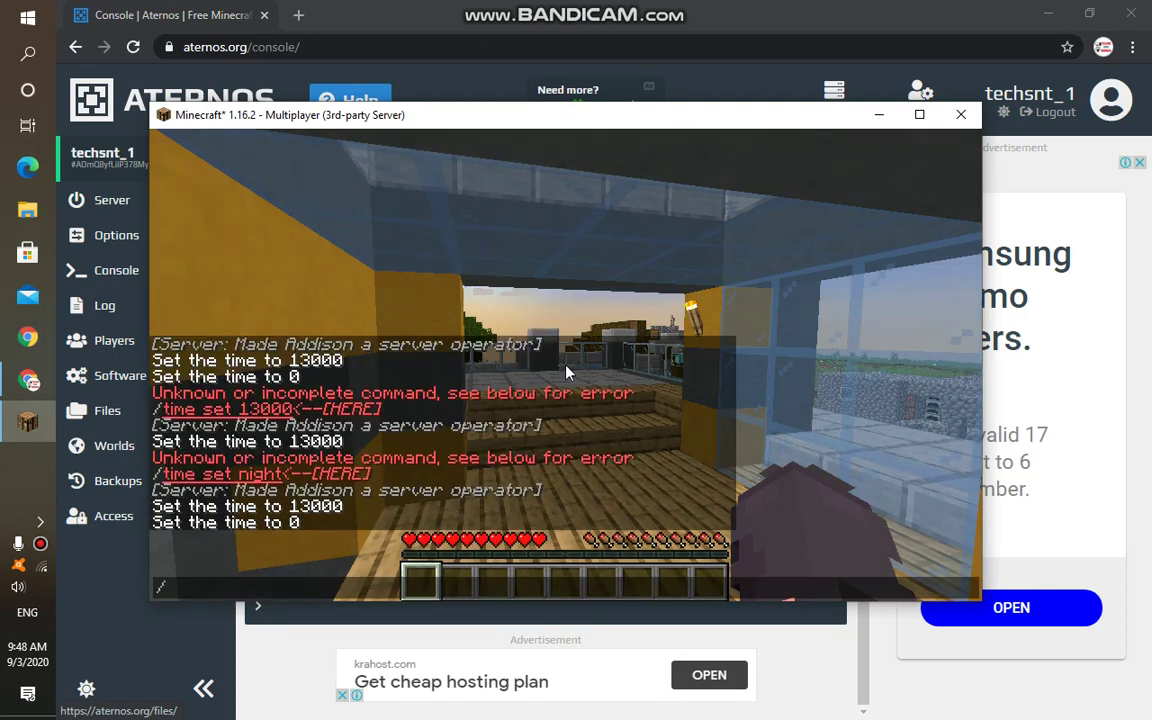
pyautogui.write('tp')
pyautogui.press('BackSpace')
pyautogui.press('Tab')
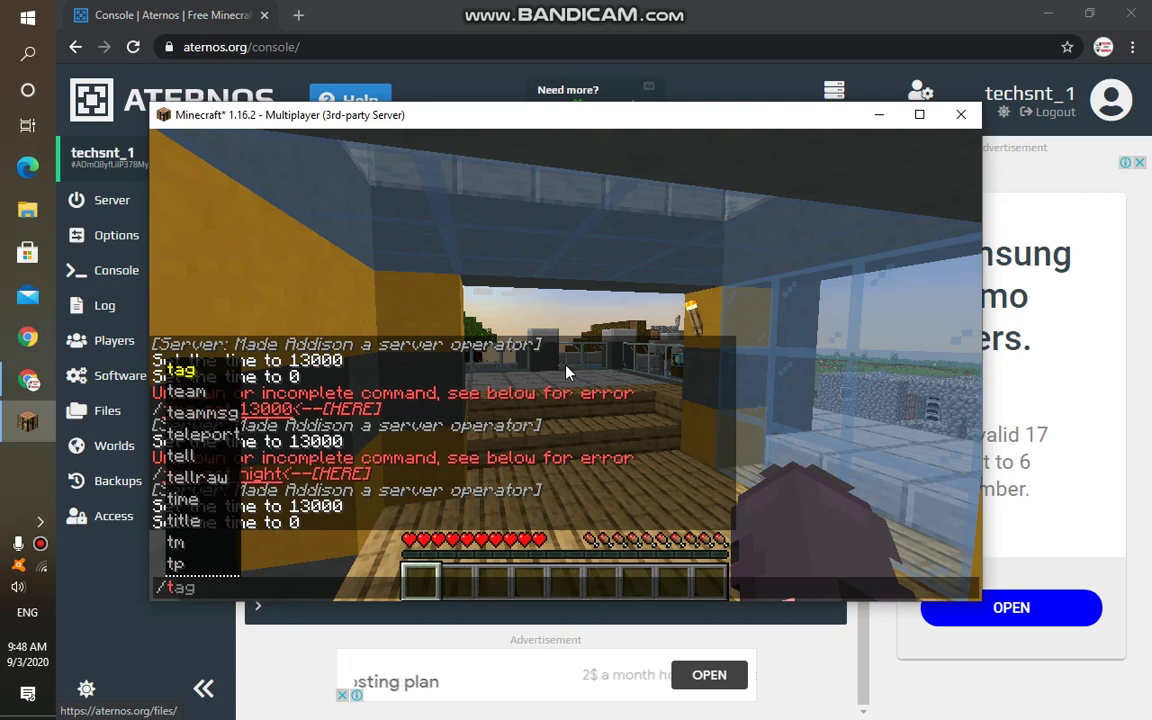
pyautogui.press('BackSpace')
pyautogui.press('BackSpace')
pyautogui.press('BackSpace')
pyautogui.write('fiui')
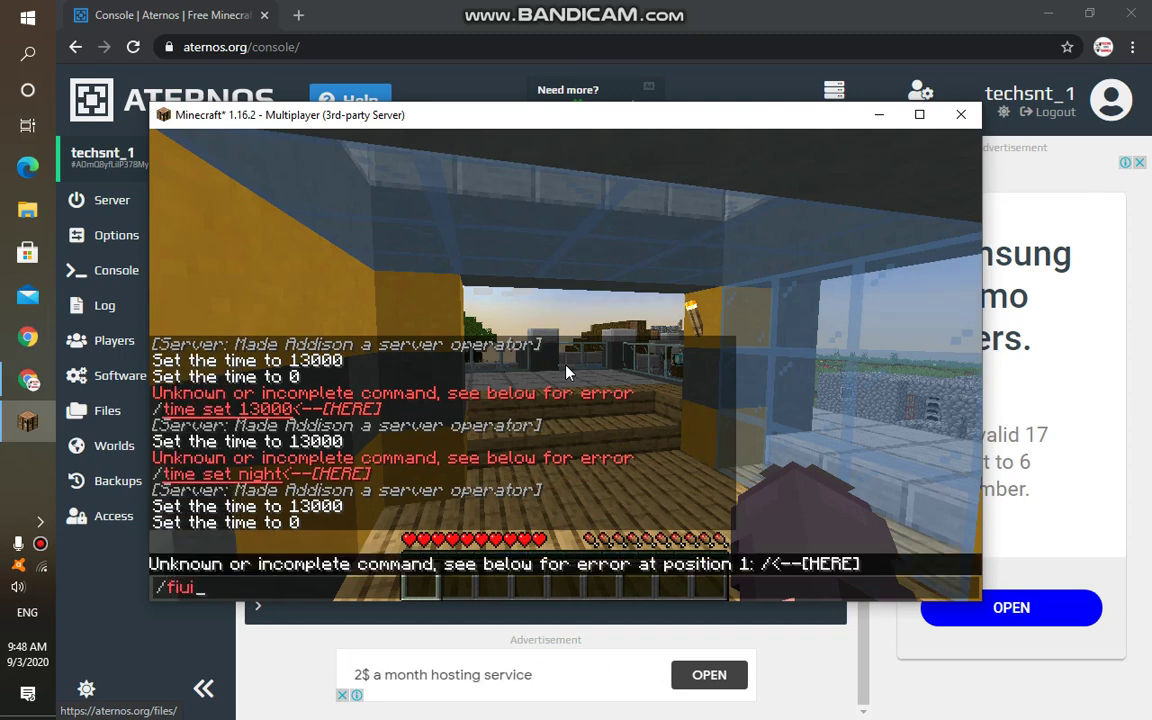
pyautogui.press('BackSpace')
pyautogui.press('BackSpace')
pyautogui.write('ll ')
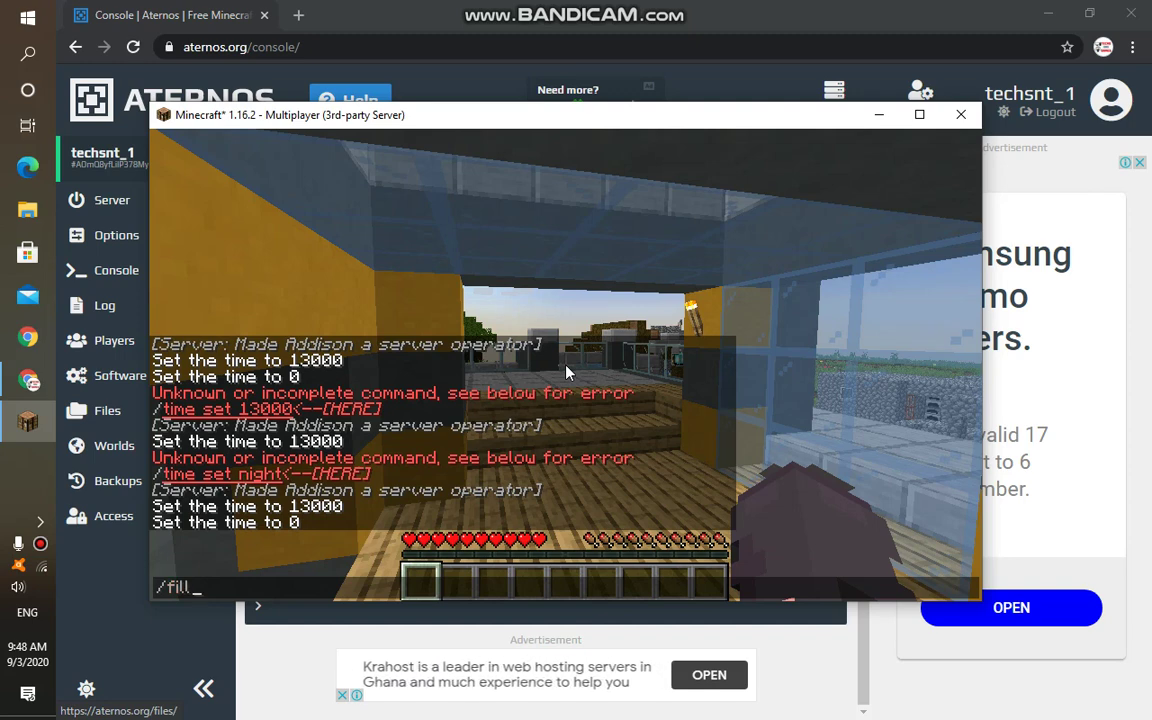
pyautogui.write('~')
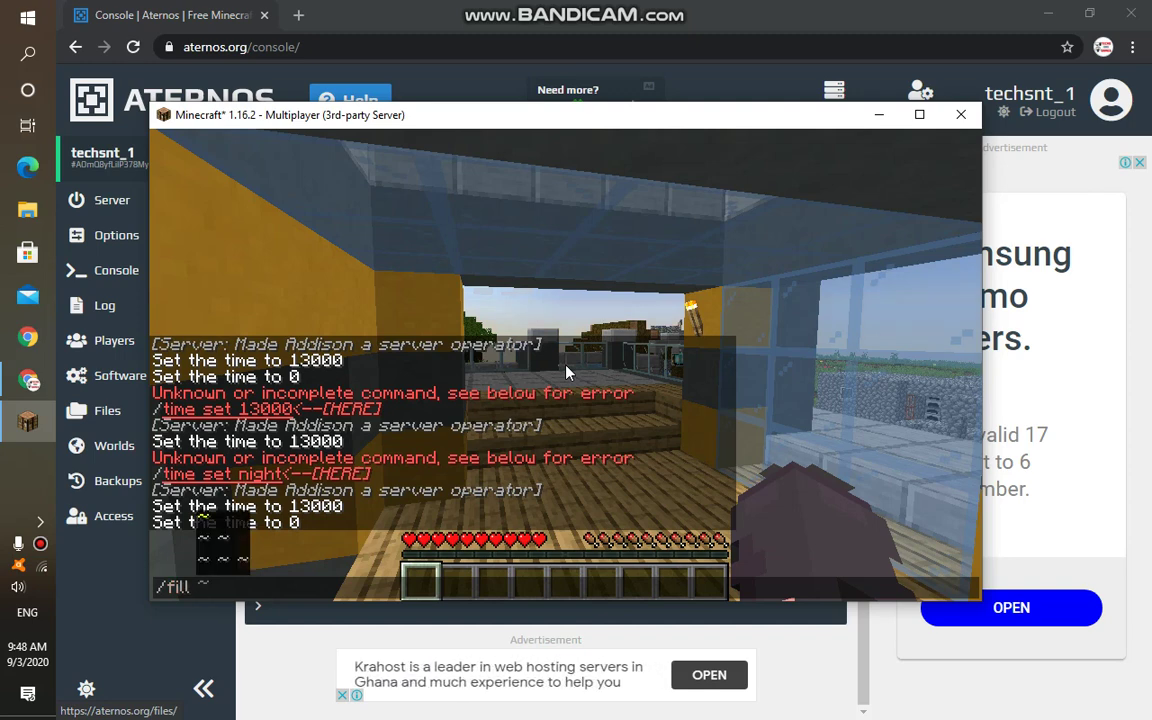
pyautogui.press('Escape')
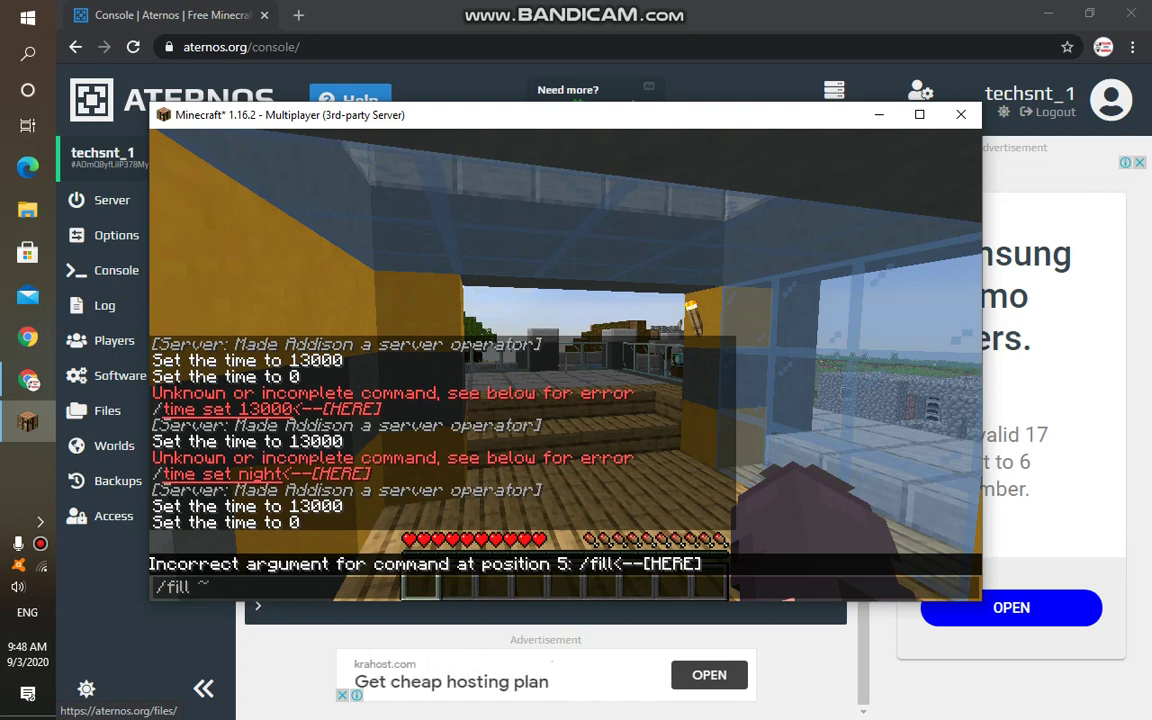
pyautogui.press('Escape')
pyautogui.press('Escape')
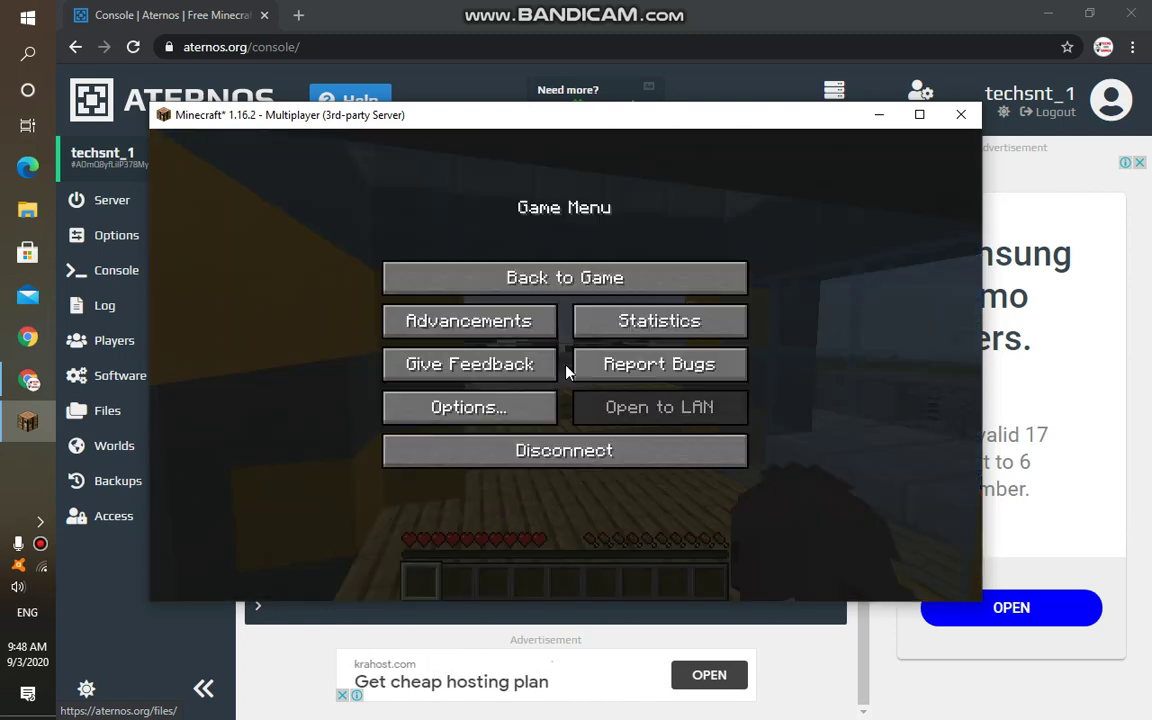
# Return to the Aternos console and revoke the player's operator rights with the /deop command followed by the player's name.
pyautogui.click(93, 594)
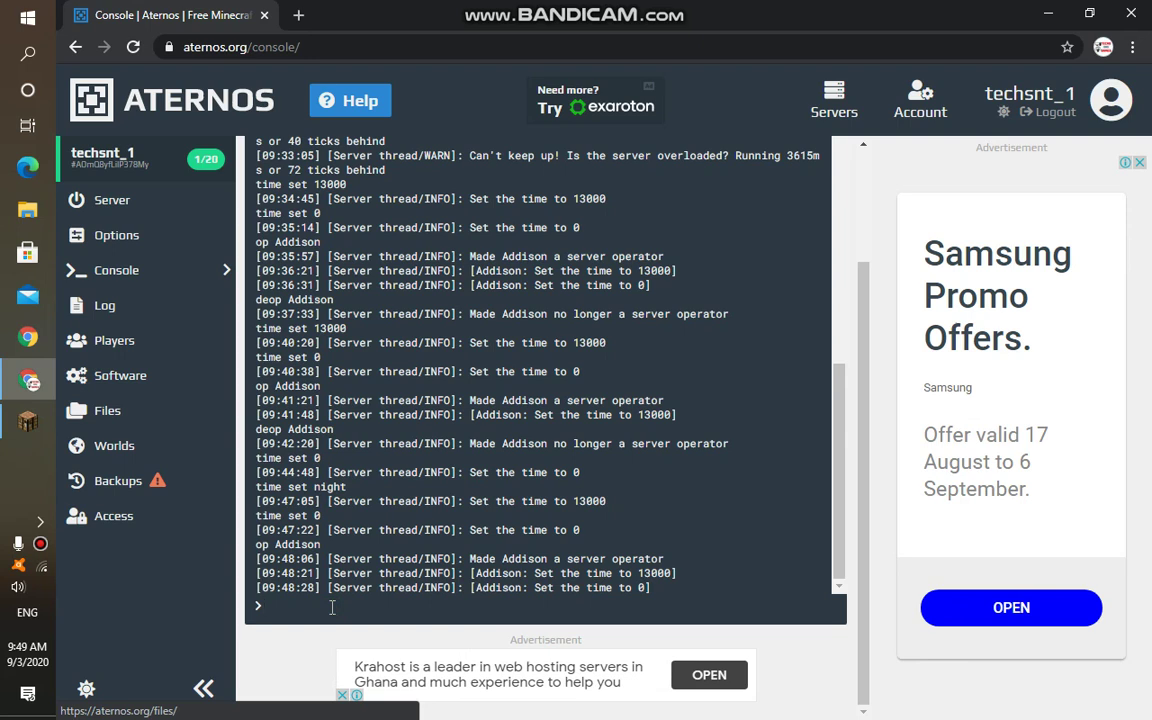
pyautogui.write('/')
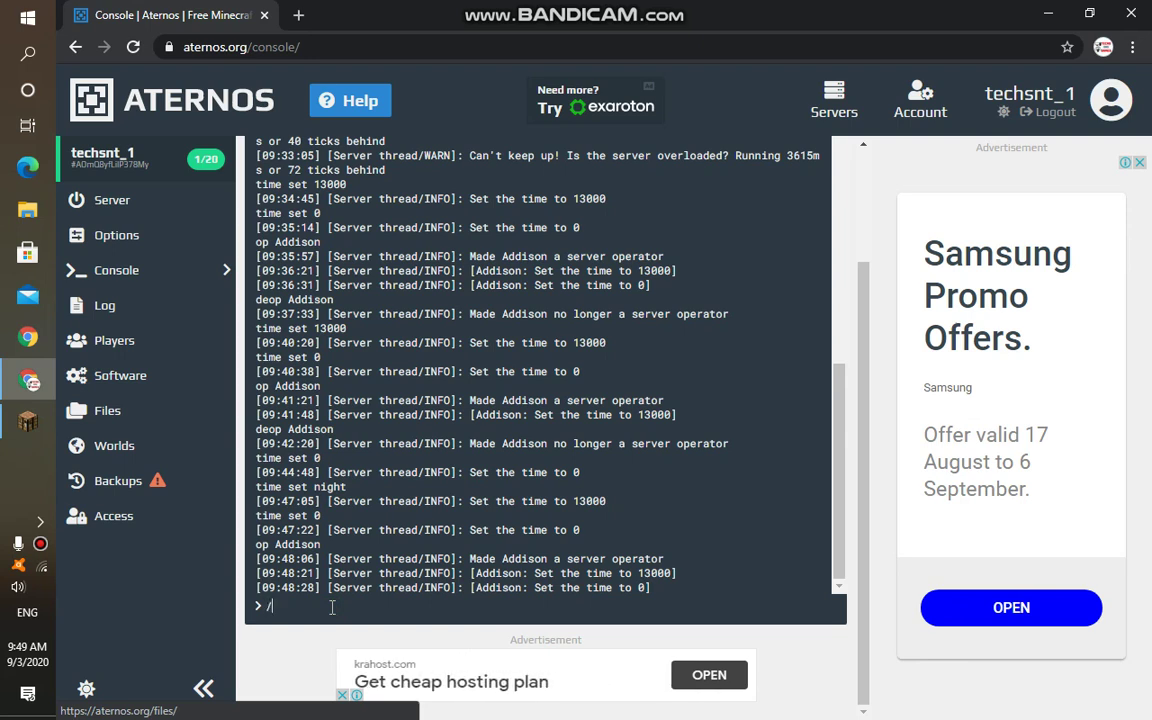
pyautogui.write('deop ')
pyautogui.write('Adds')
pyautogui.write('son')
pyautogui.press('Return')
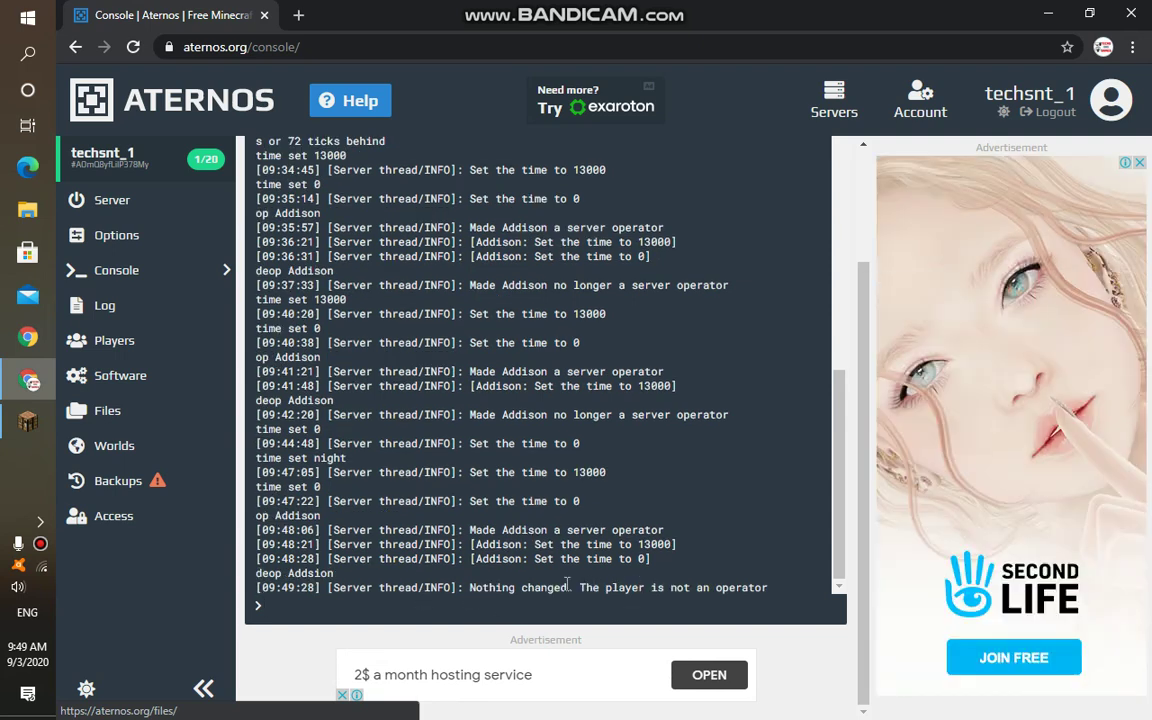
pyautogui.write('/deop Addison')
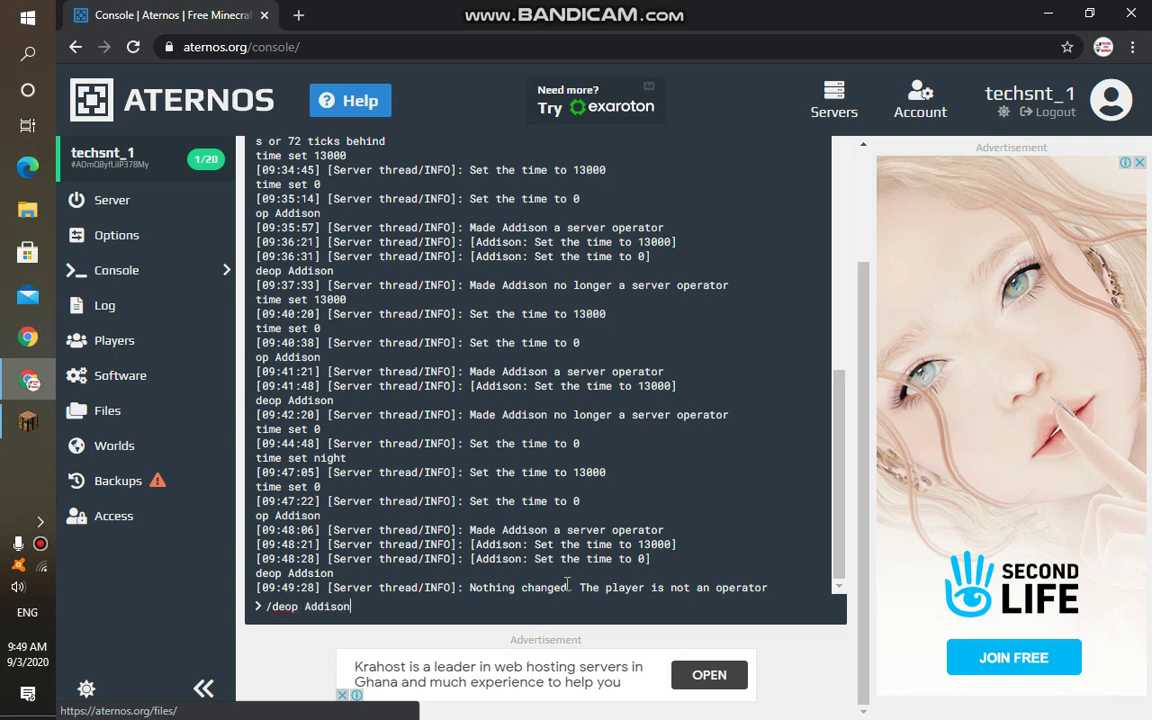
pyautogui.press('Return')
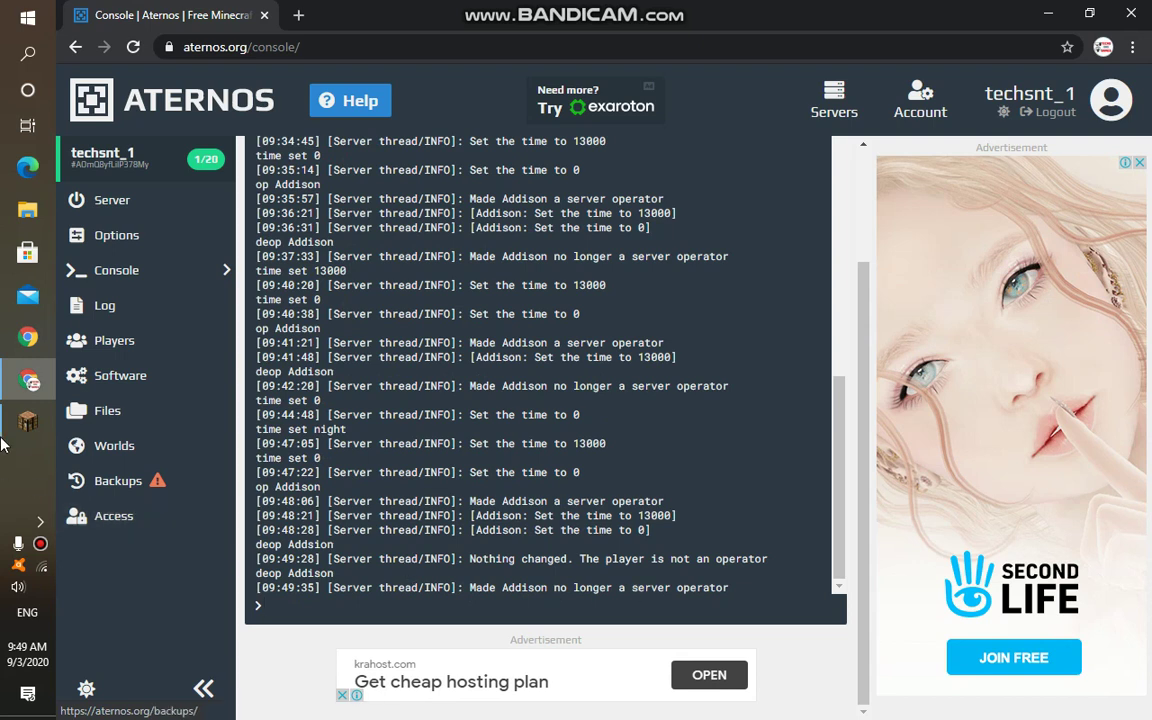
# Switch to Minecraft, resume the game, and try to run /time set night from the game chat.
pyautogui.moveTo(2, 446)
pyautogui.click(27, 421)
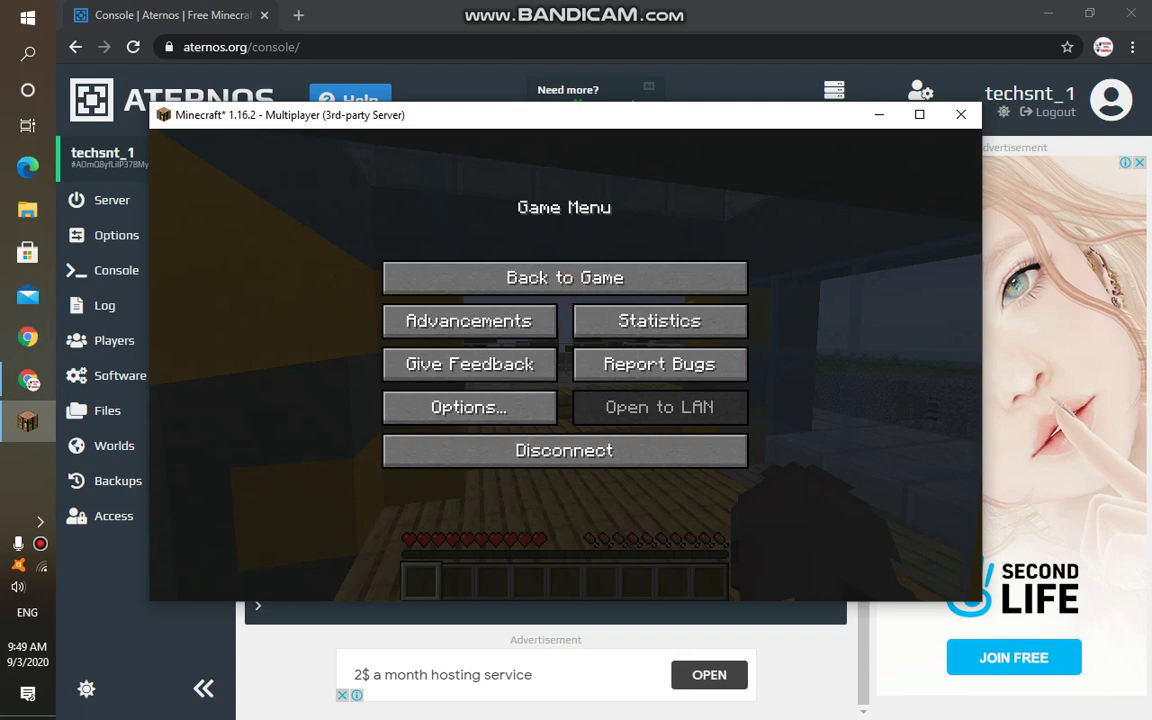
pyautogui.press('Escape')
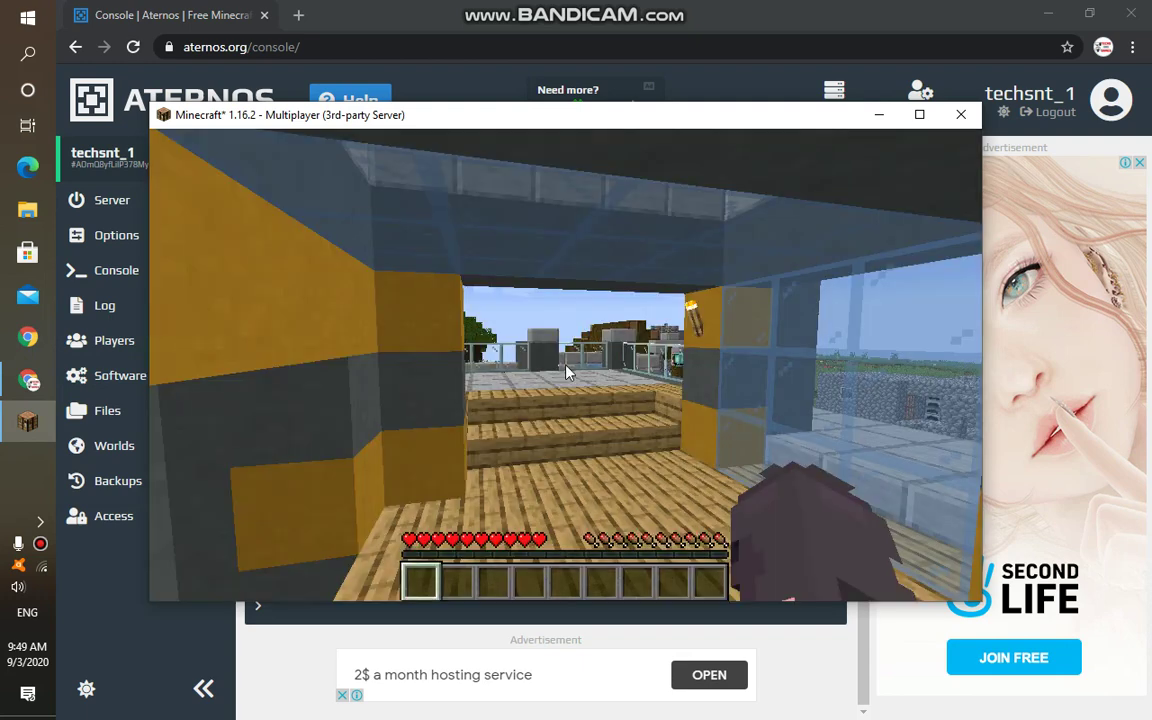
pyautogui.press('/')
pyautogui.write('time set ')
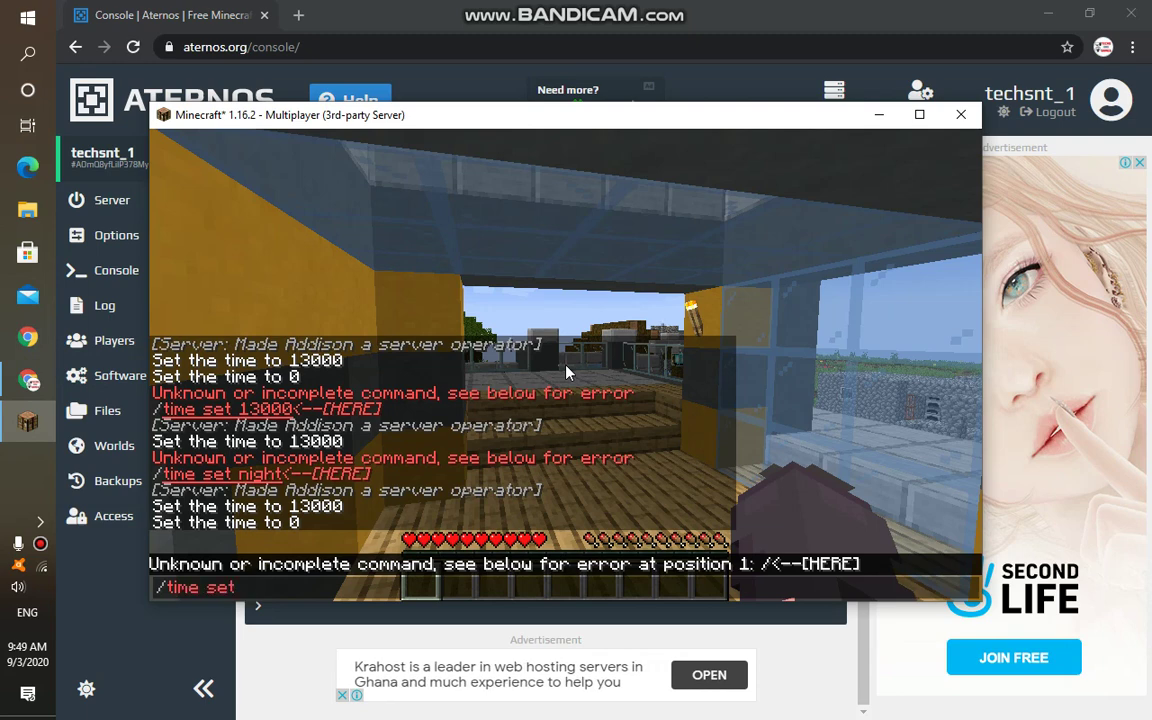
pyautogui.write('night')
pyautogui.press('Return')
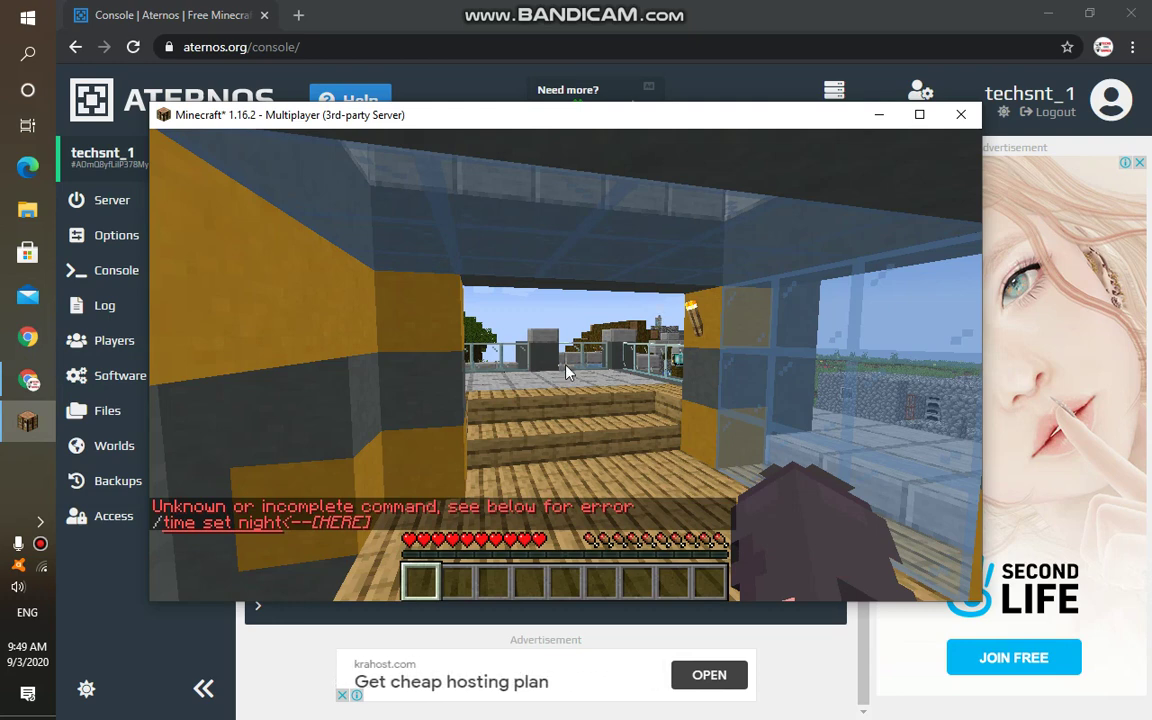
# Pause the game, return to the Aternos console, and review the server log from its start to the latest entries.
pyautogui.press('Escape')
pyautogui.click(125, 581)
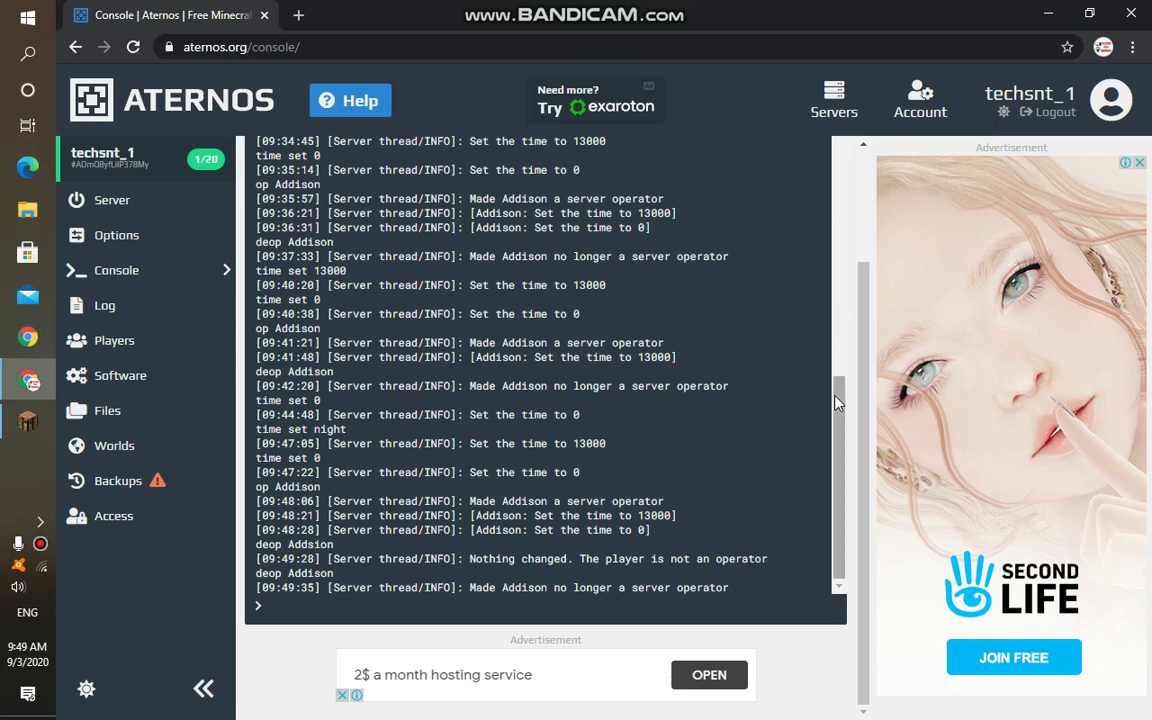
pyautogui.scroll(6, 843, 262)
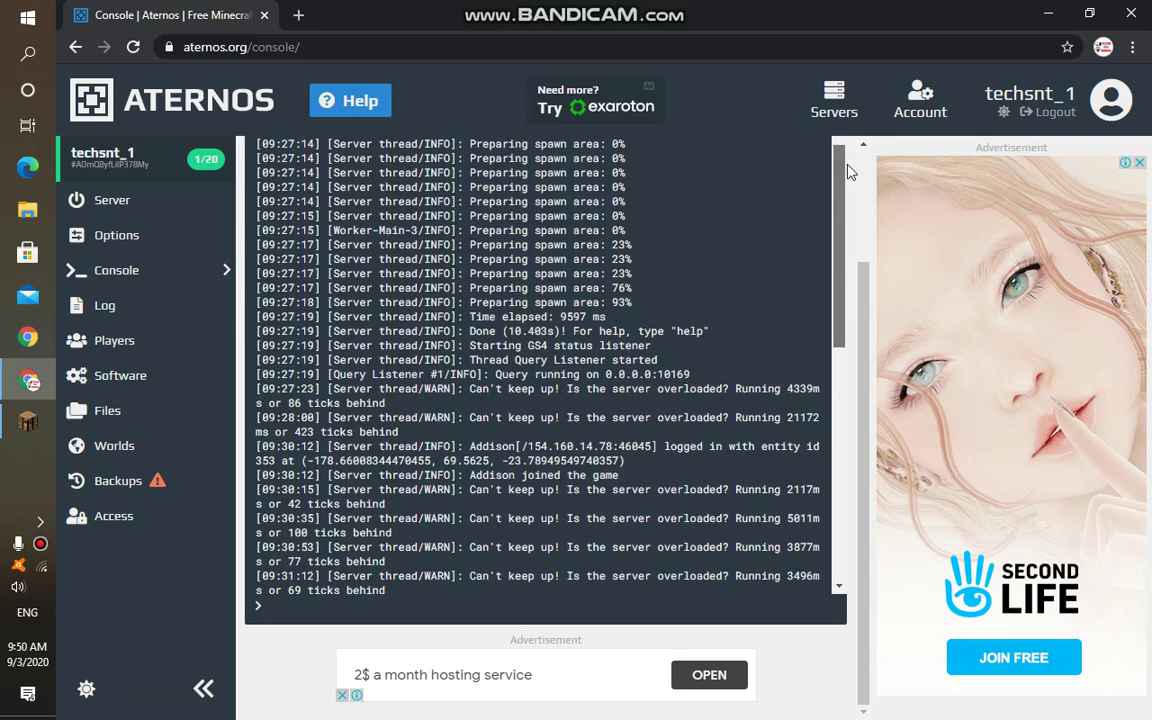
pyautogui.moveTo(848, 172); pyautogui.dragTo(843, 449)
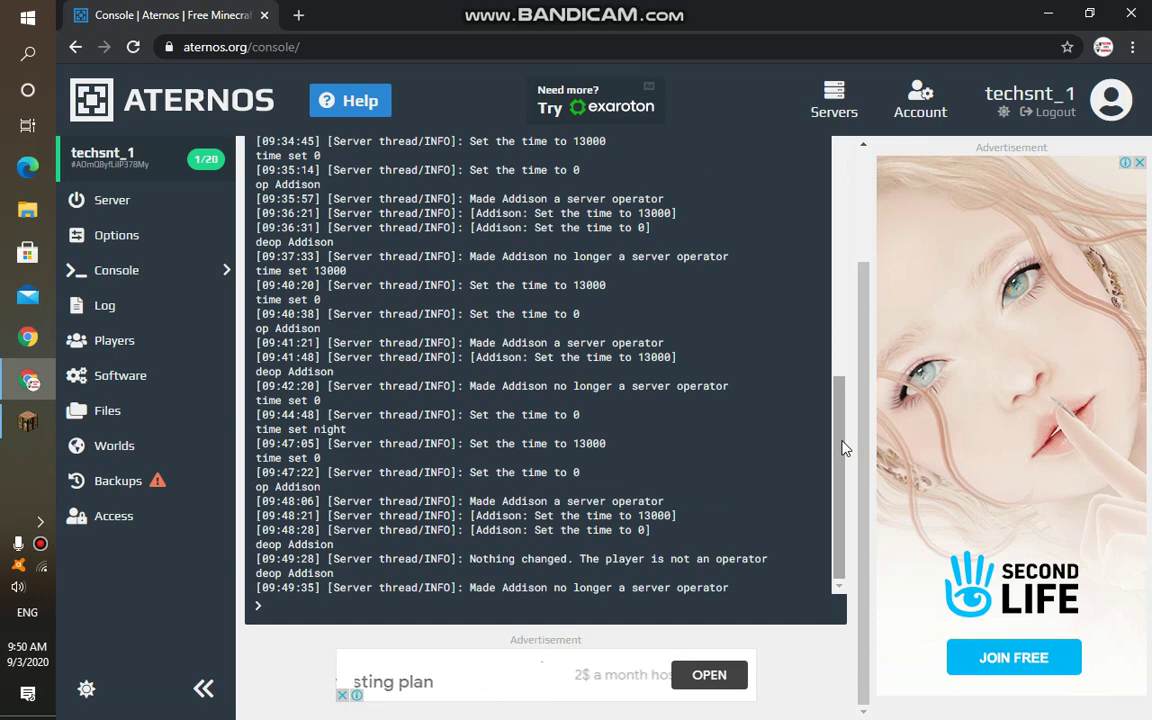
pyautogui.moveTo(843, 442); pyautogui.dragTo(861, 463)
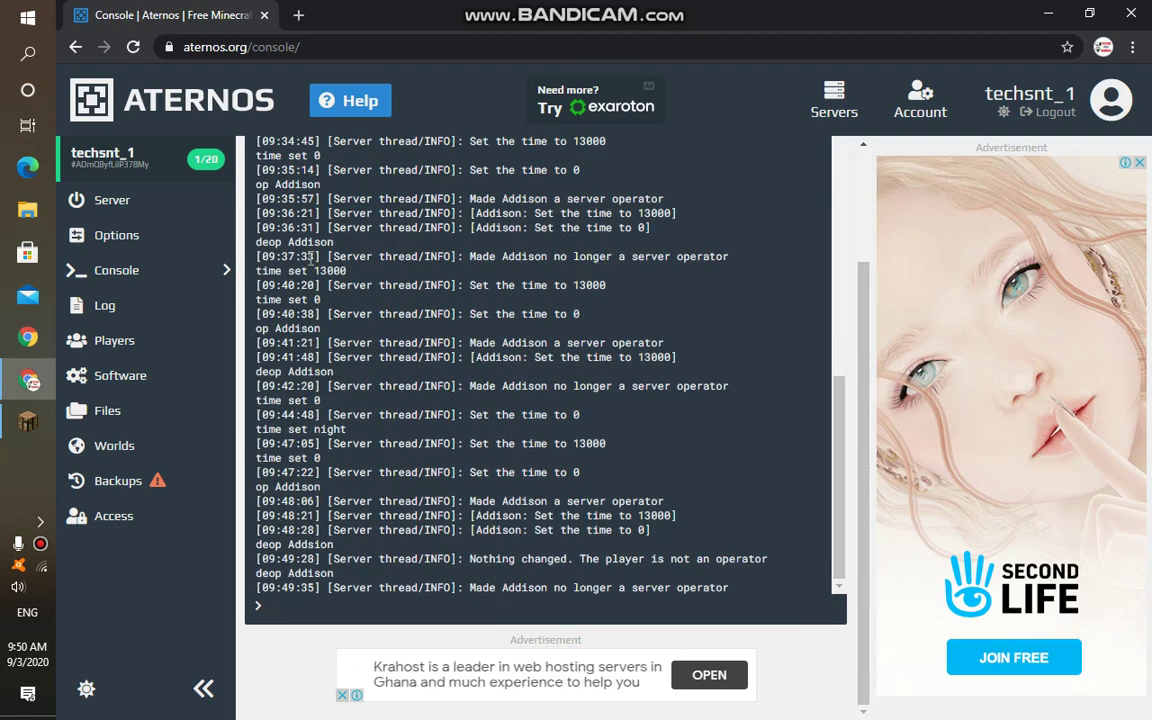
# Open the Aternos Server page, switch back to Minecraft, and resume the game.
pyautogui.click(148, 197)
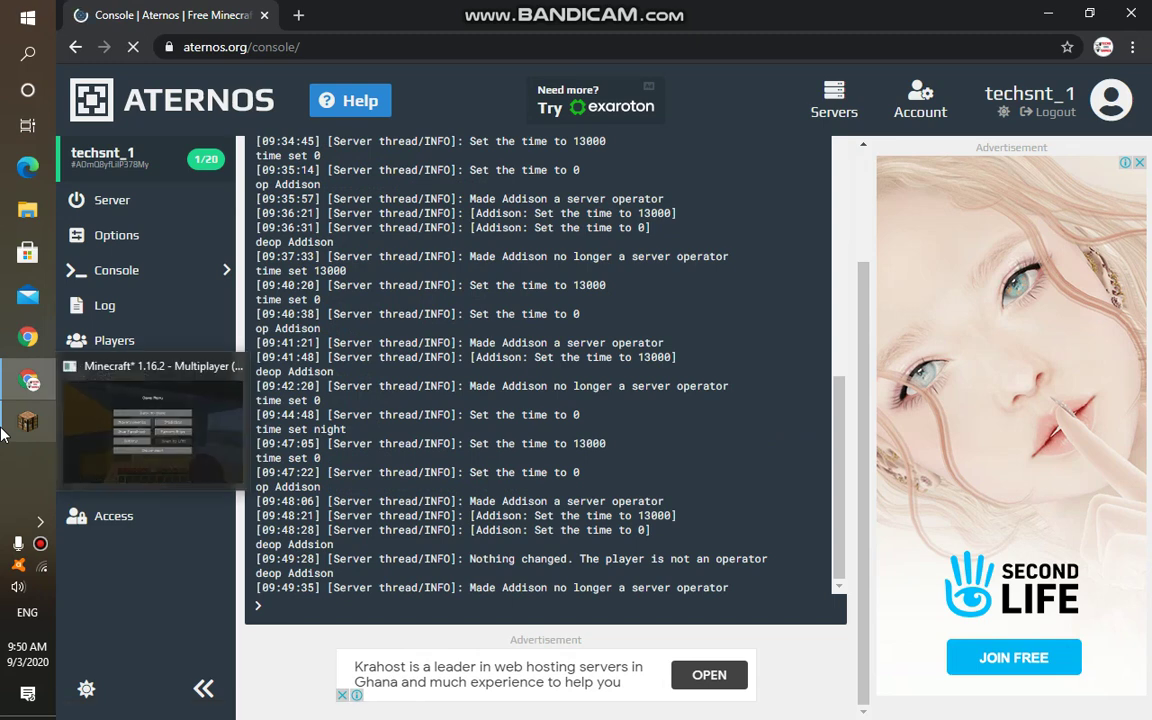
pyautogui.hotkey('alt', 'Tab')
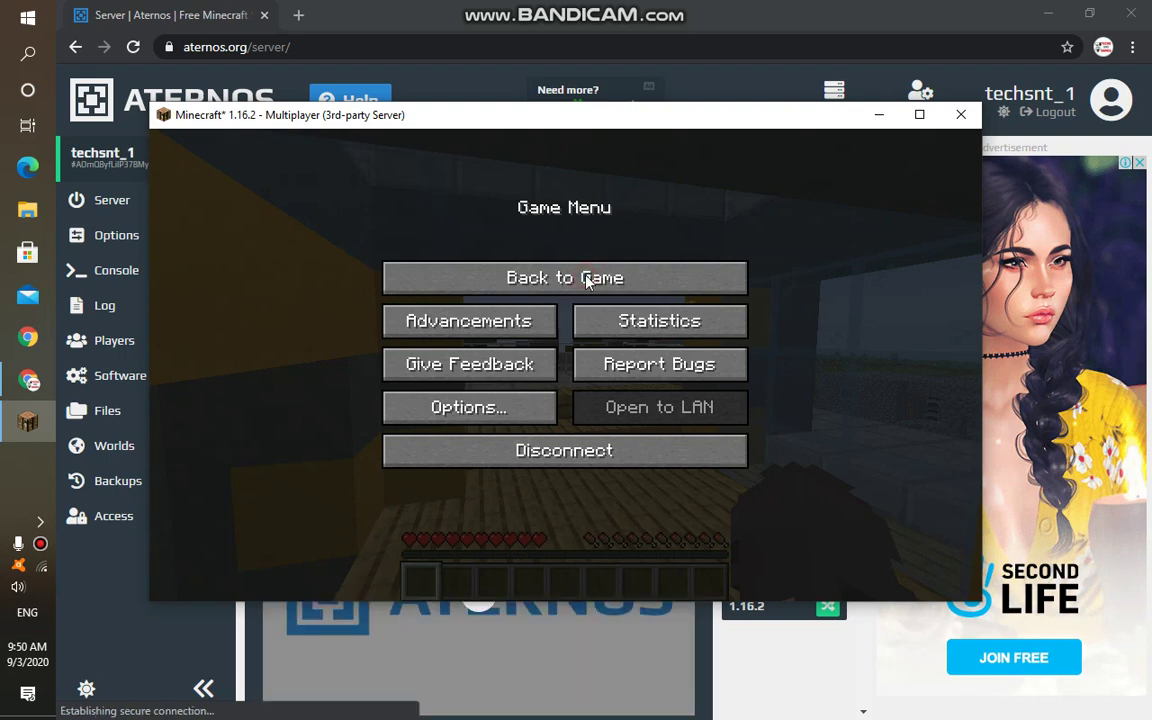
pyautogui.press('Escape')
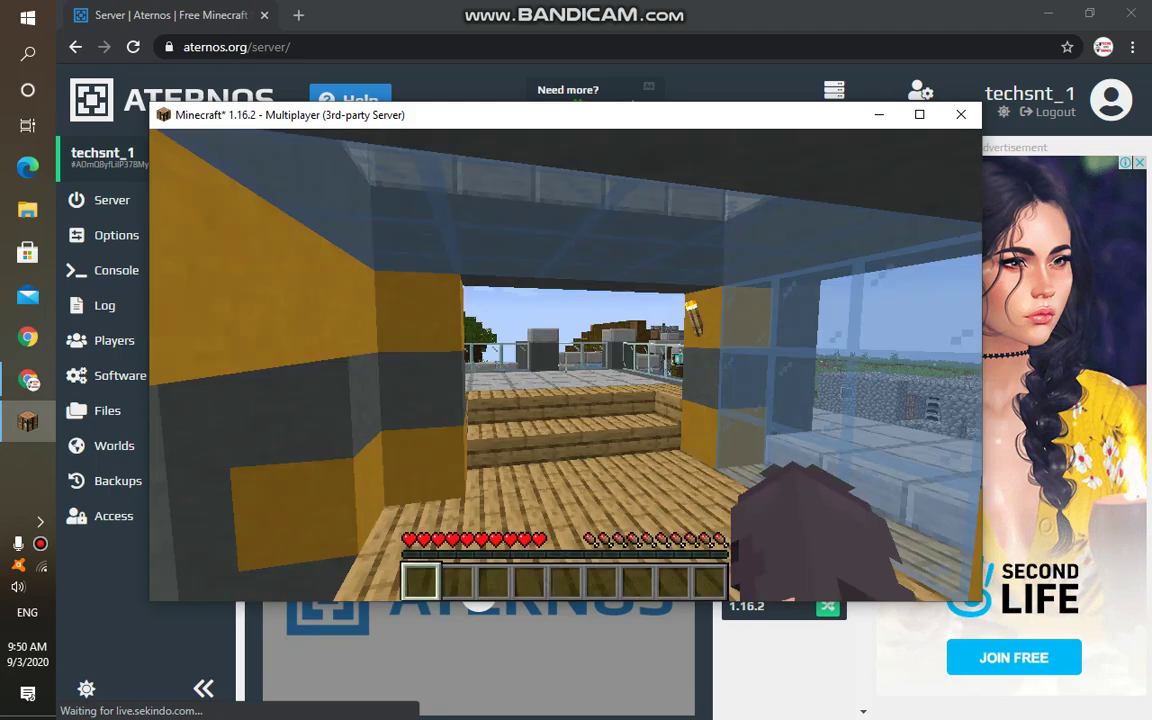